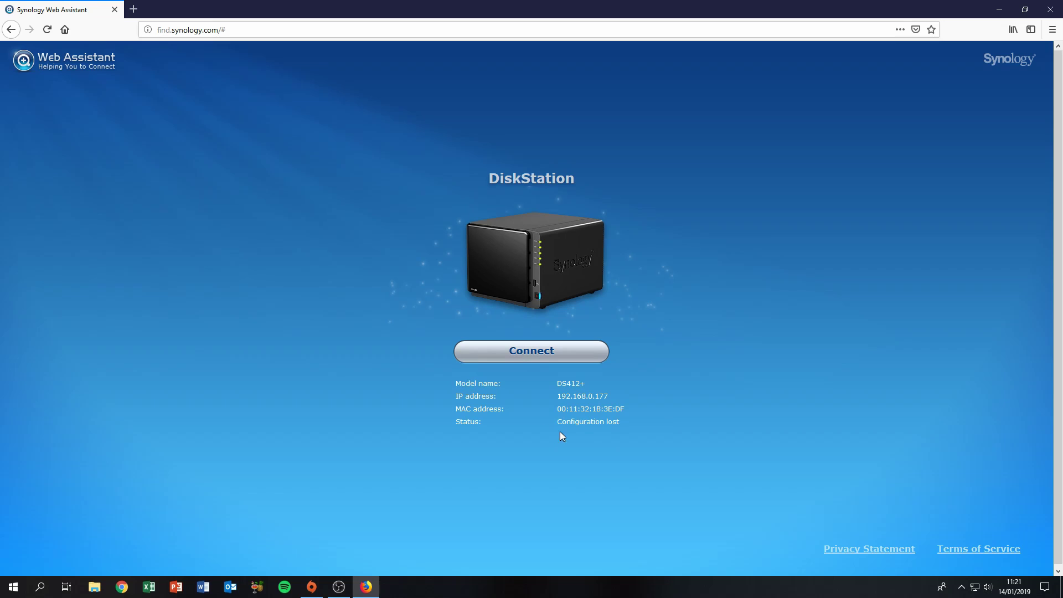
- Connect to the detected DS412+ DiskStation and accept the Synology End User License Agreement
left_click(527, 356)
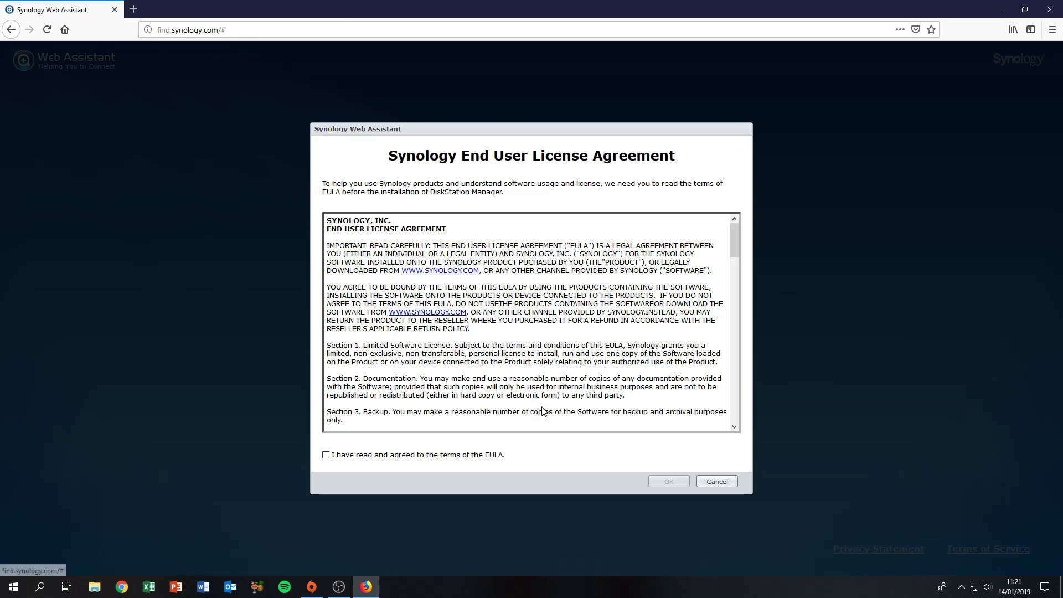
left_click(326, 455)
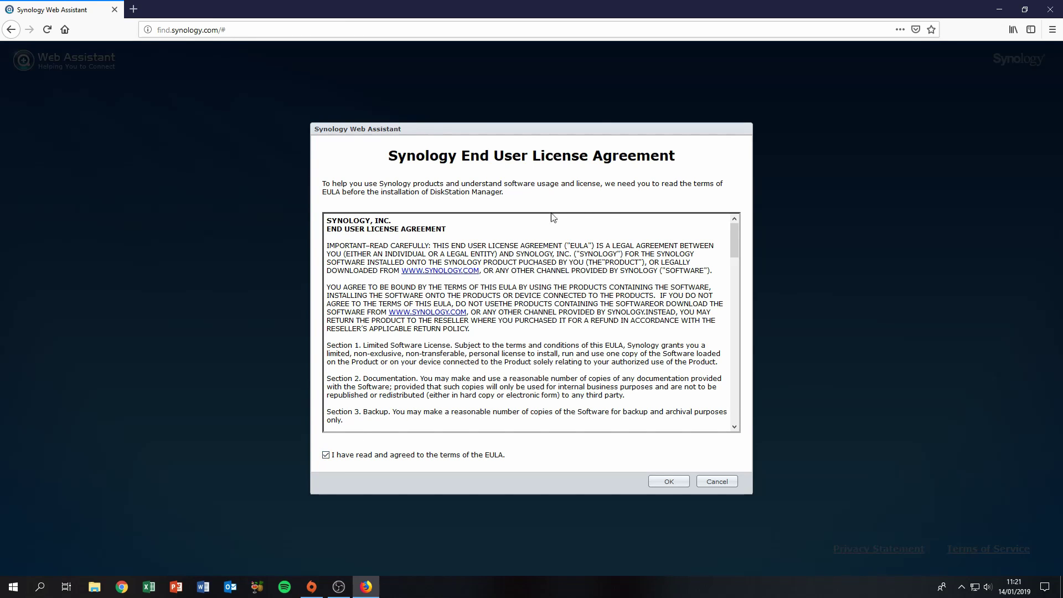
left_click(669, 481)
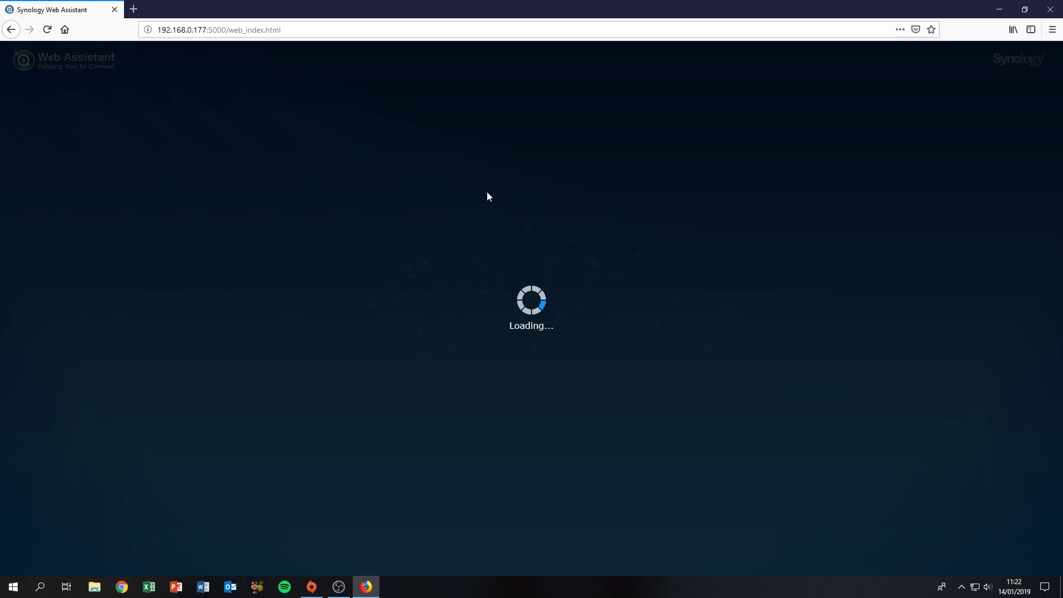
left_click(172, 31)
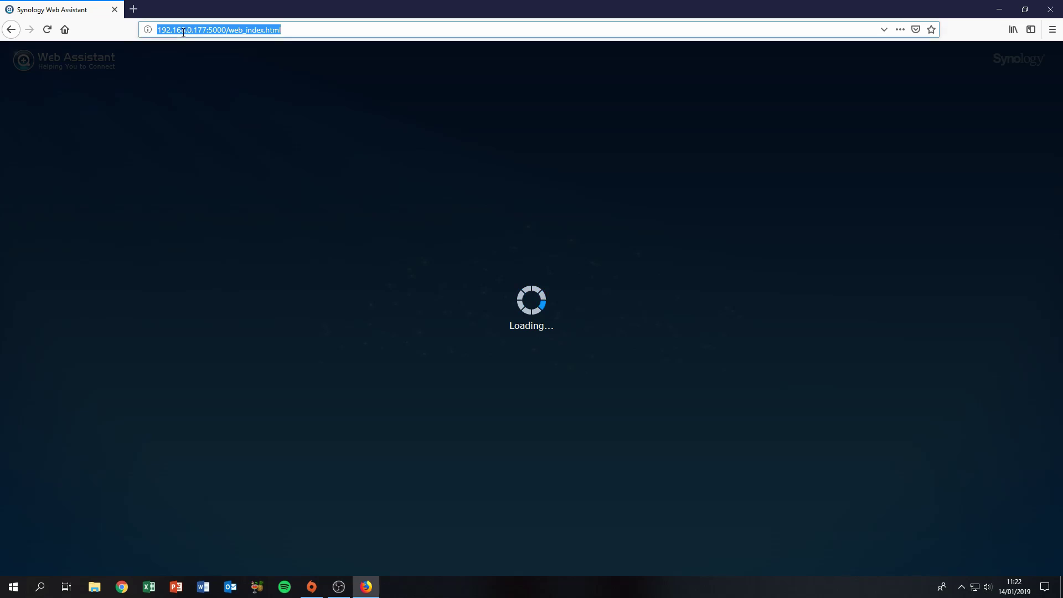
left_click_drag(157, 30, 206, 26)
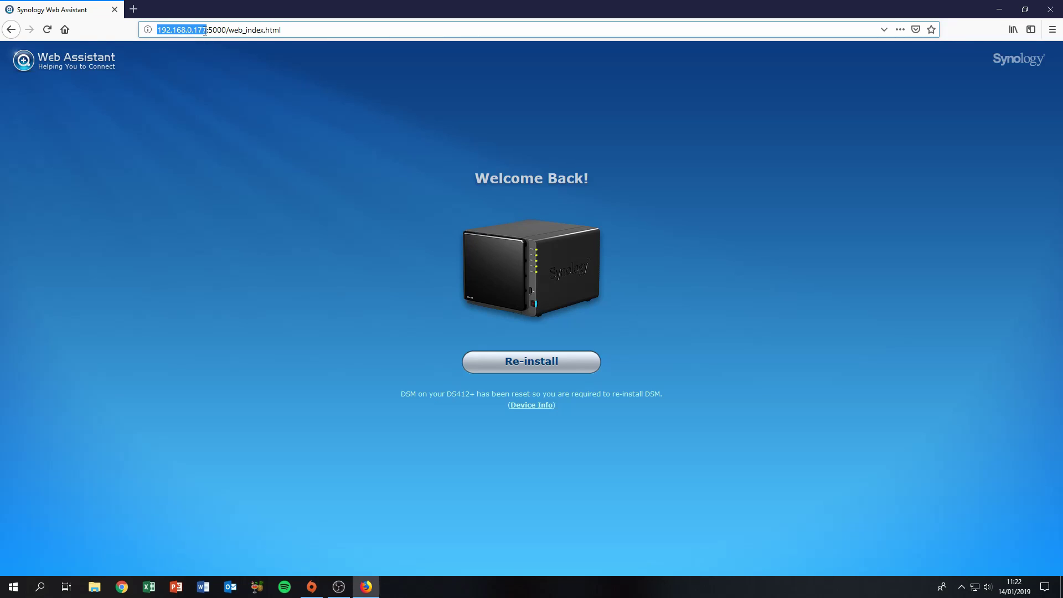
left_click(219, 30)
left_click(240, 83)
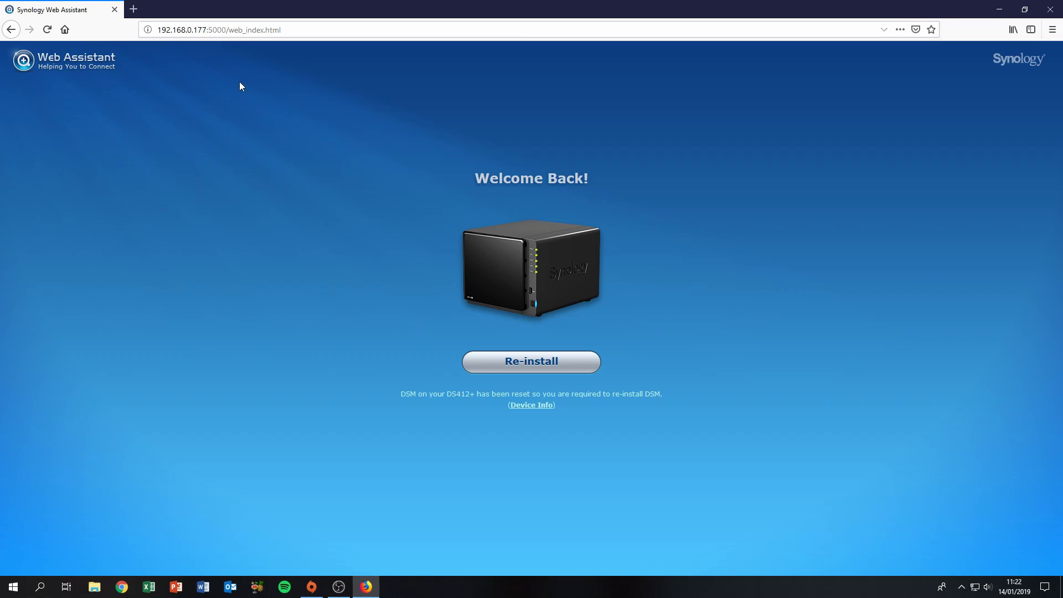
double_click(218, 30)
left_click(181, 83)
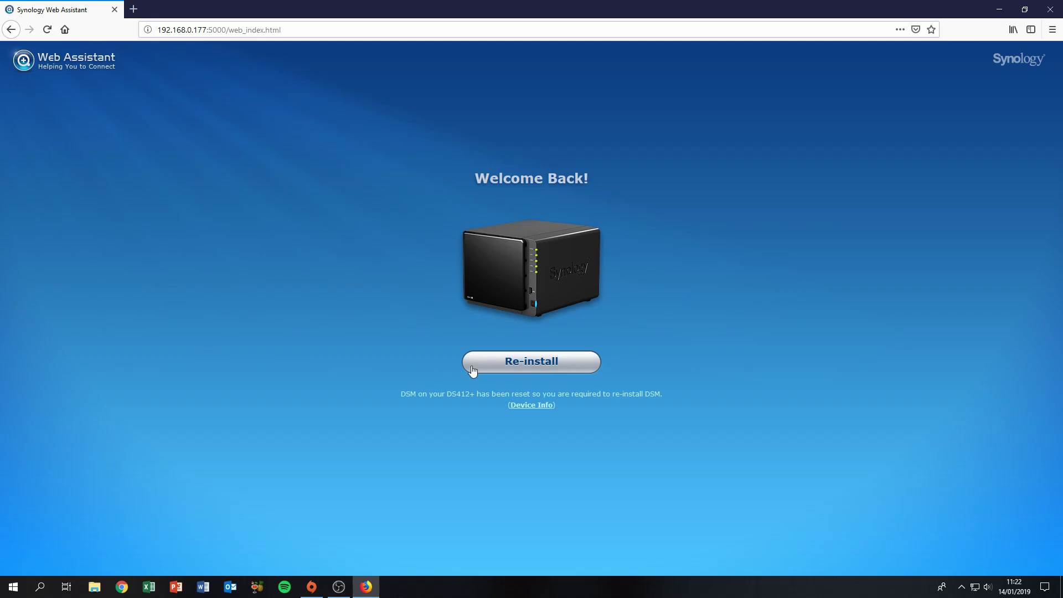
- Start re-installing DSM on the DS412+ using the latest version
left_click(518, 366)
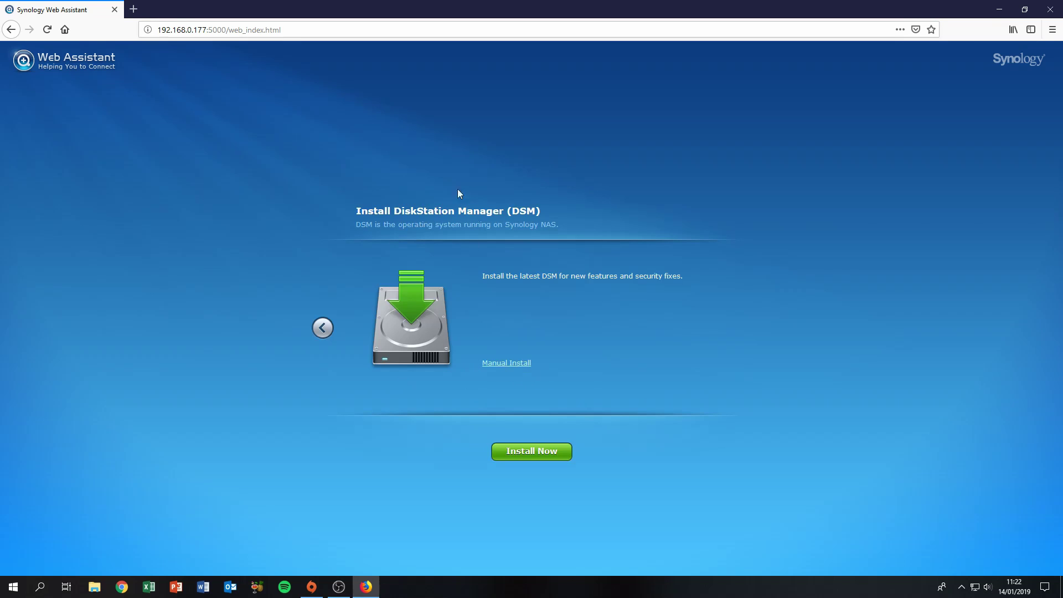
left_click(524, 454)
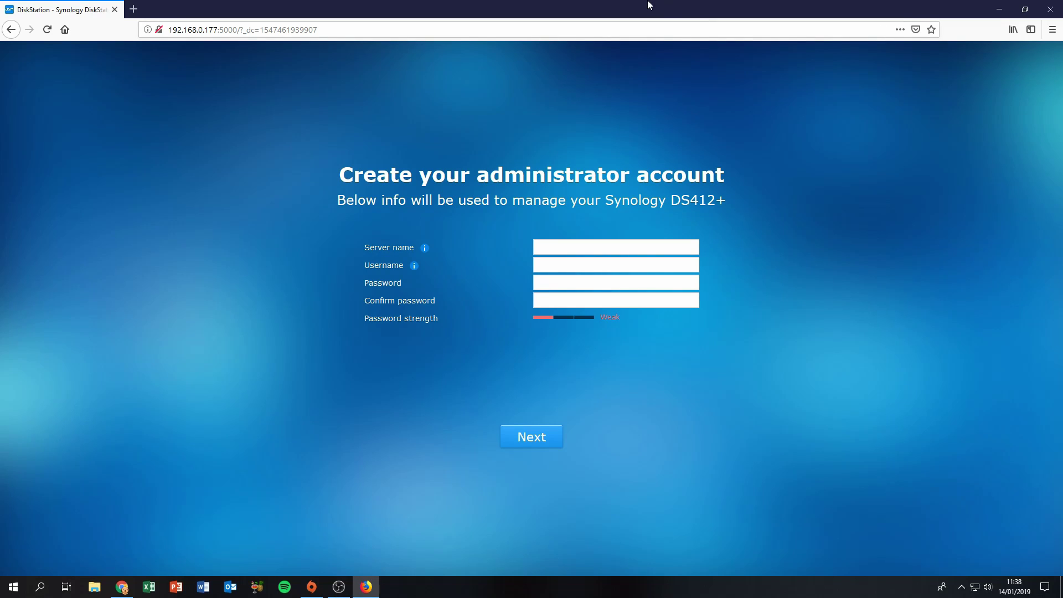
- Enter DISKSTATION as the server name and itguy as the administrator username
left_click(551, 246)
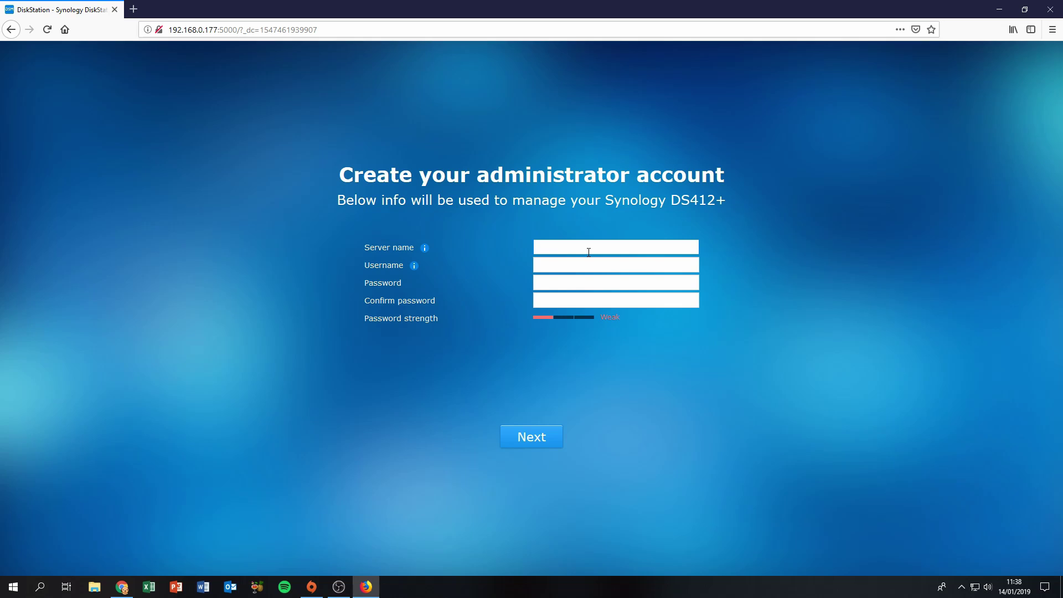
type("DISKSTATION")
key("Tab")
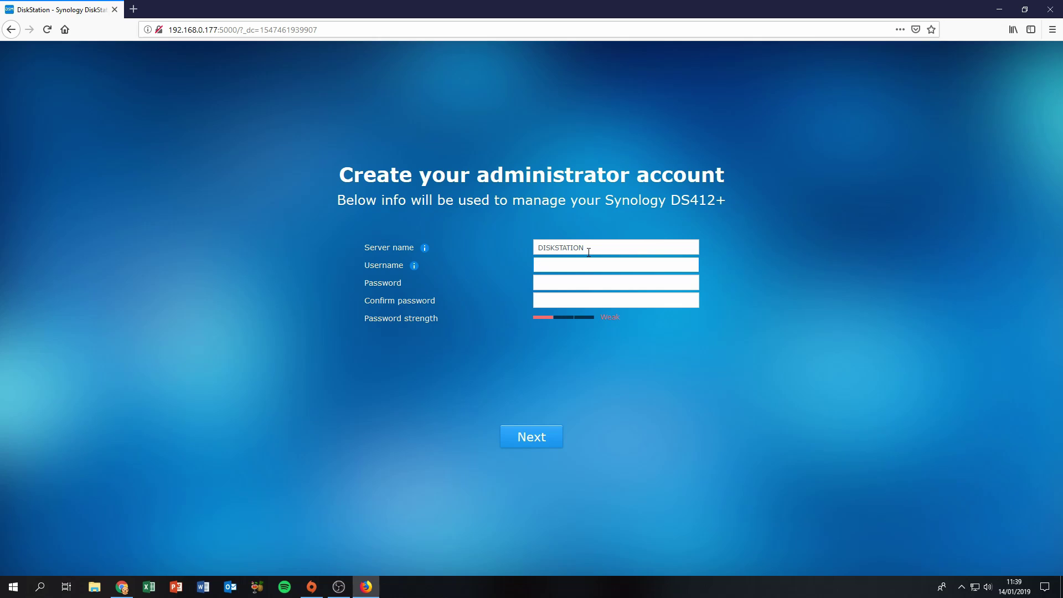
type("itguy")
key("Tab")
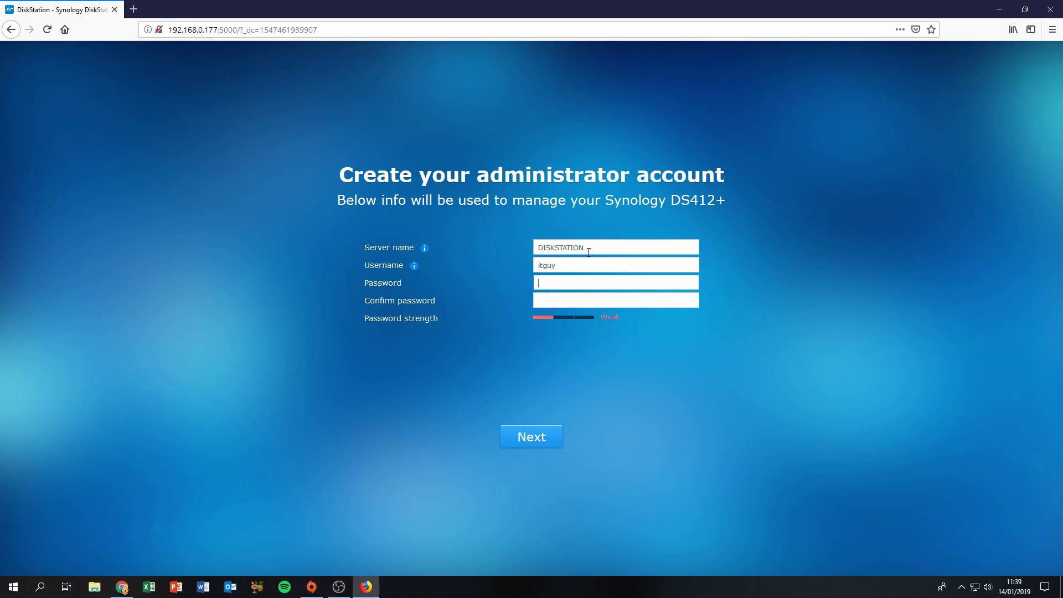
- Enter the administrator account password, repeat it in the confirmation field, and submit the account details
type("••••••••••")
key("Tab")
type("•••••••")
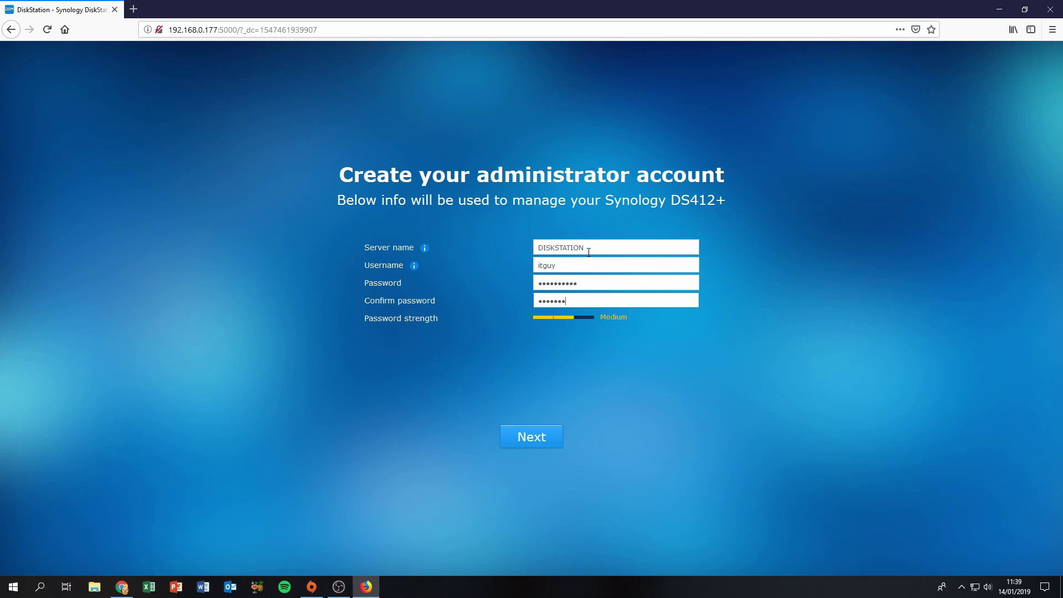
type("•••")
left_click(568, 285)
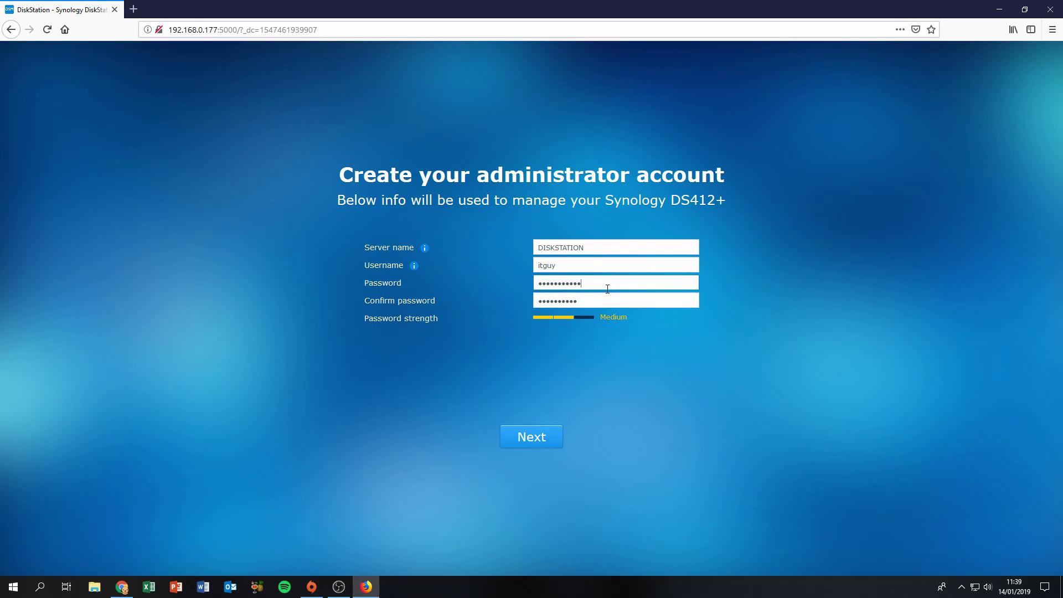
left_click(605, 302)
type("•")
left_click(642, 410)
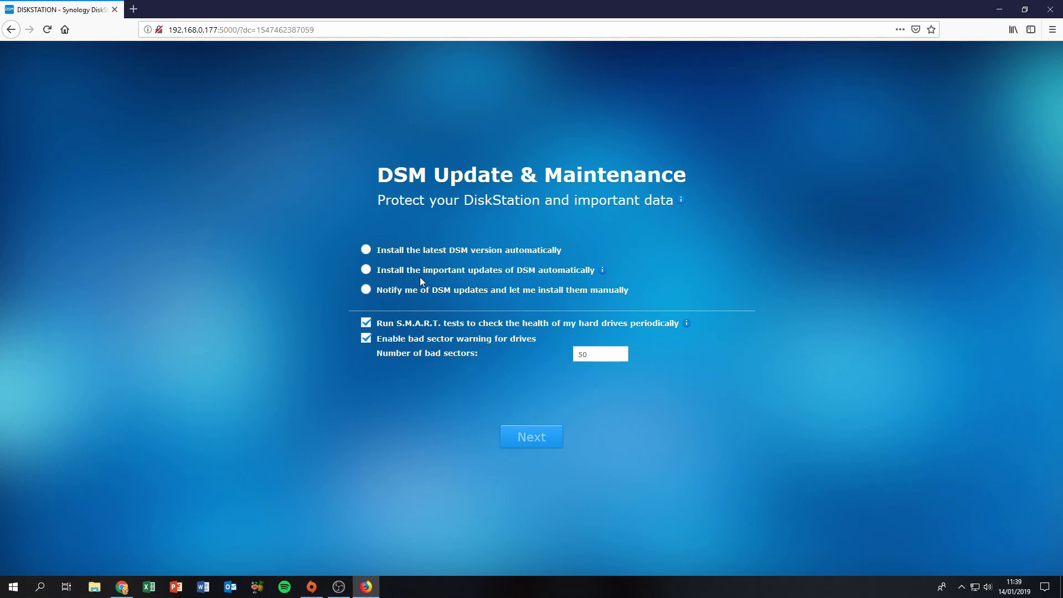
- Choose to install important DSM updates automatically and schedule the installation for Sunday only
left_click(373, 272)
left_click(644, 290)
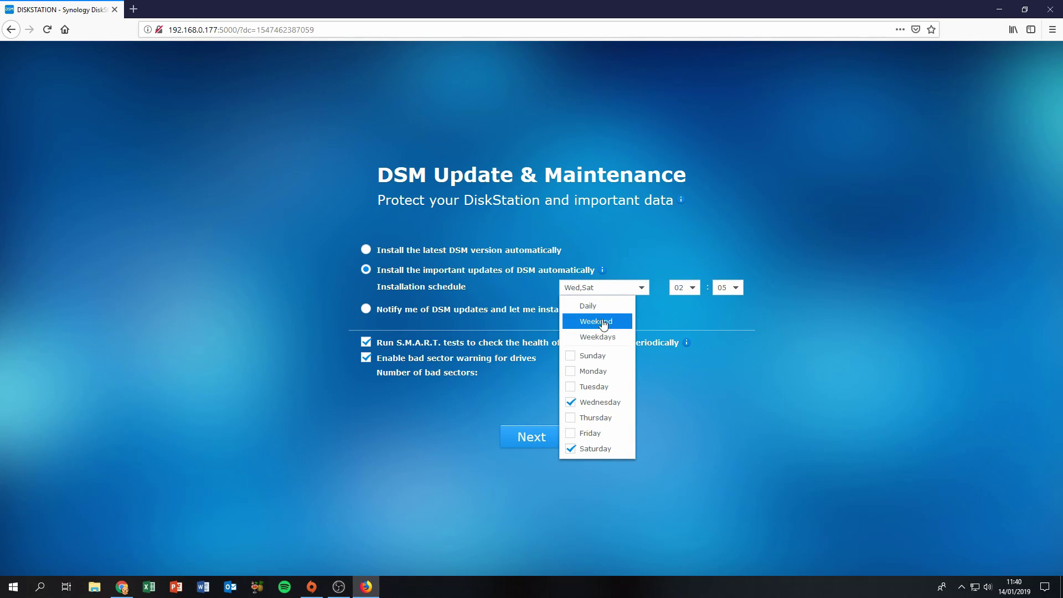
left_click(598, 357)
left_click(571, 402)
left_click(574, 451)
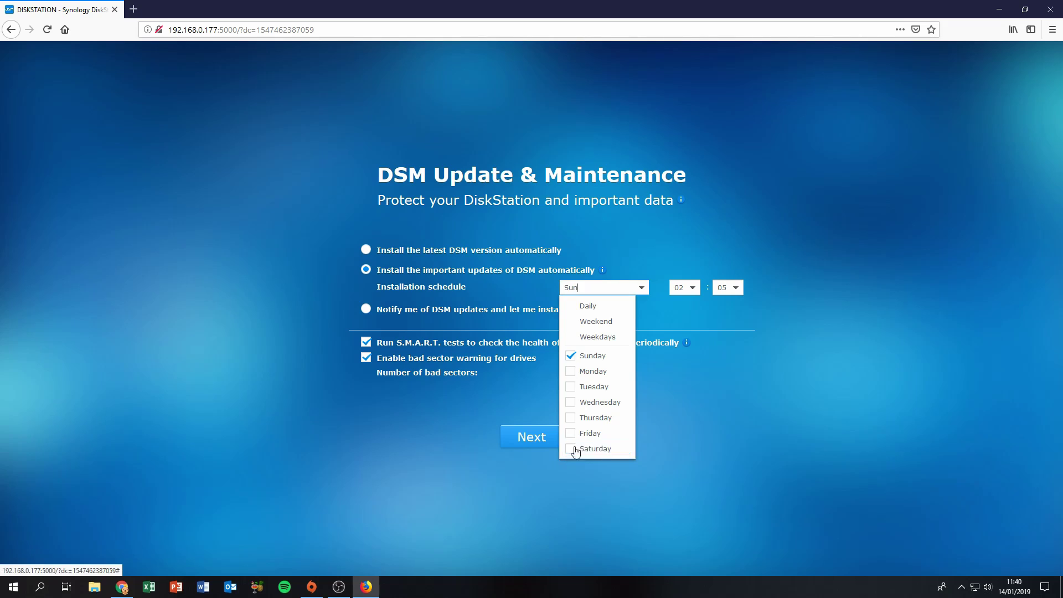
left_click(836, 285)
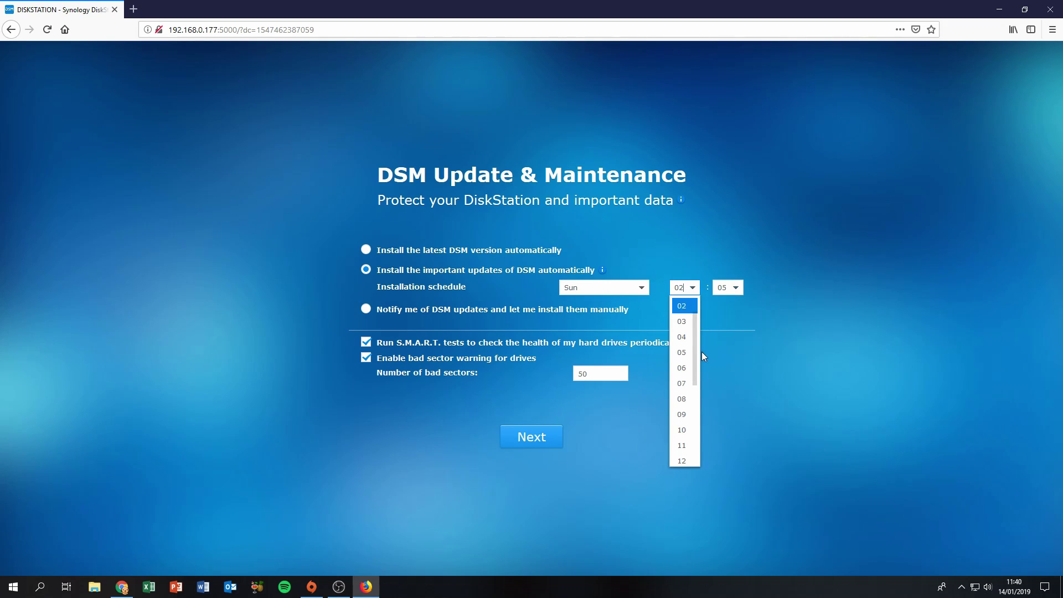
- Set the update installation hour to 01, pick the minutes, and submit the update and maintenance settings
key("Down")
key("Down")
key("Down")
key("Down")
key("Down")
key("Down")
key("Down")
key("Down")
key("Down")
key("Down")
key("Down")
key("Down")
key("Down")
key("Down")
key("Down")
key("Down")
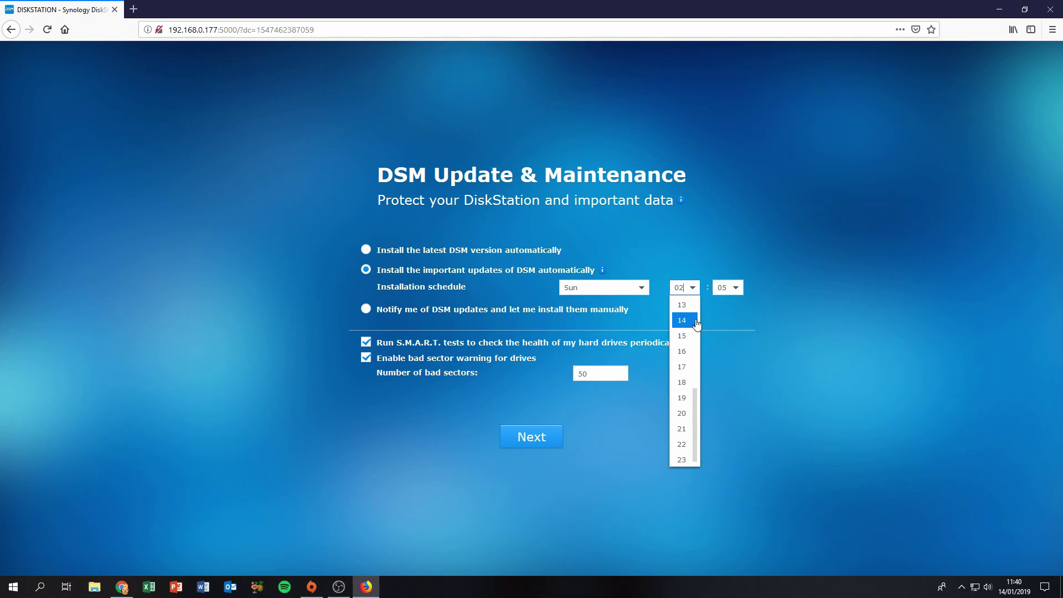
scroll(688, 358, "up", 1)
scroll(688, 357, "up", 4)
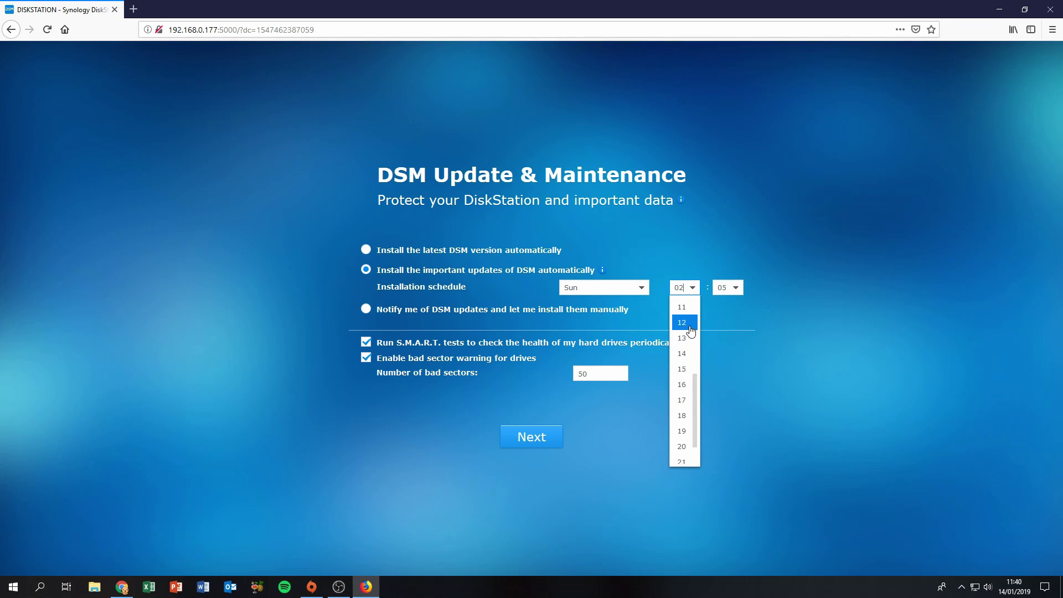
left_click(686, 323)
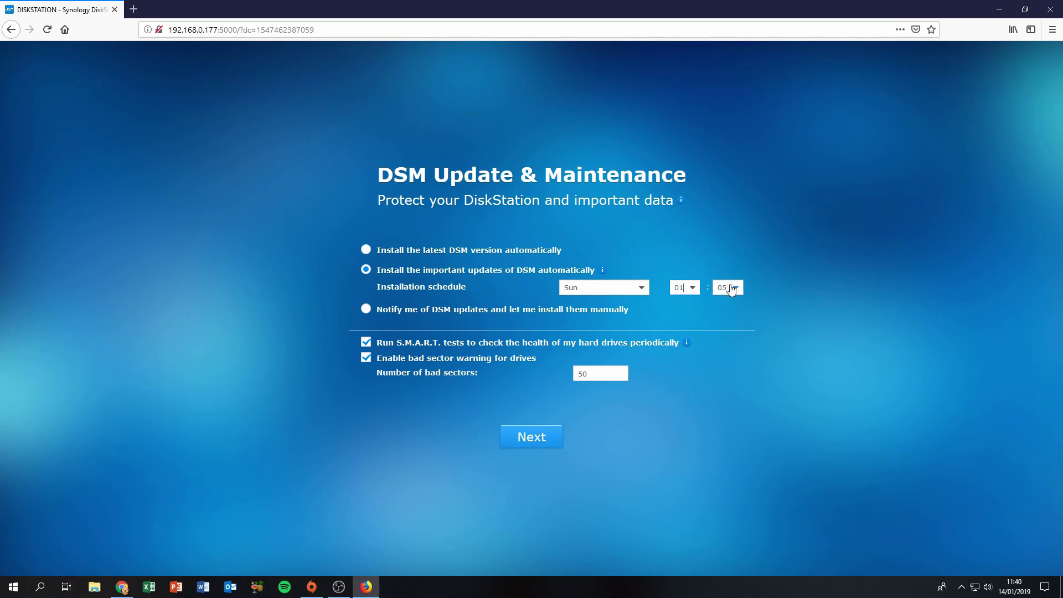
left_click(728, 288)
left_click(727, 305)
left_click(539, 438)
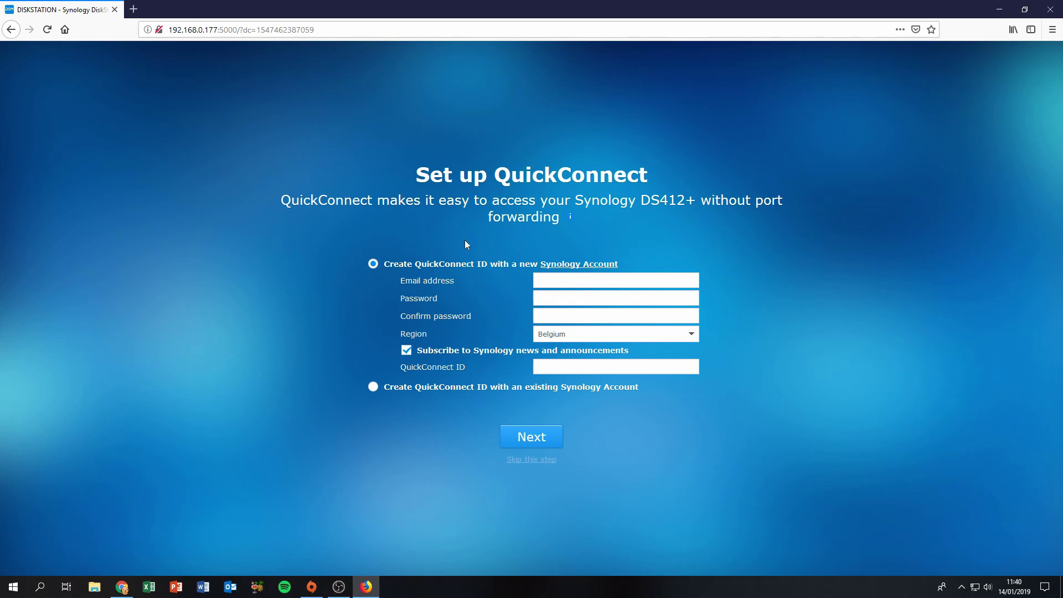
- Skip the QuickConnect setup, confirming the port forwarding notice, and skip installing Synology's recommended packages
left_click(518, 464)
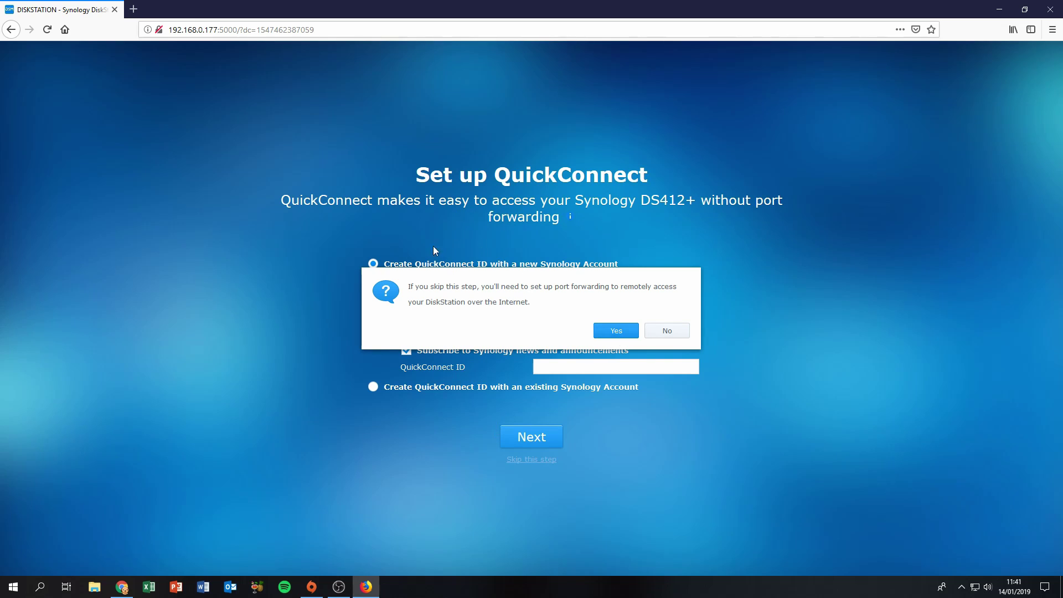
left_click(614, 330)
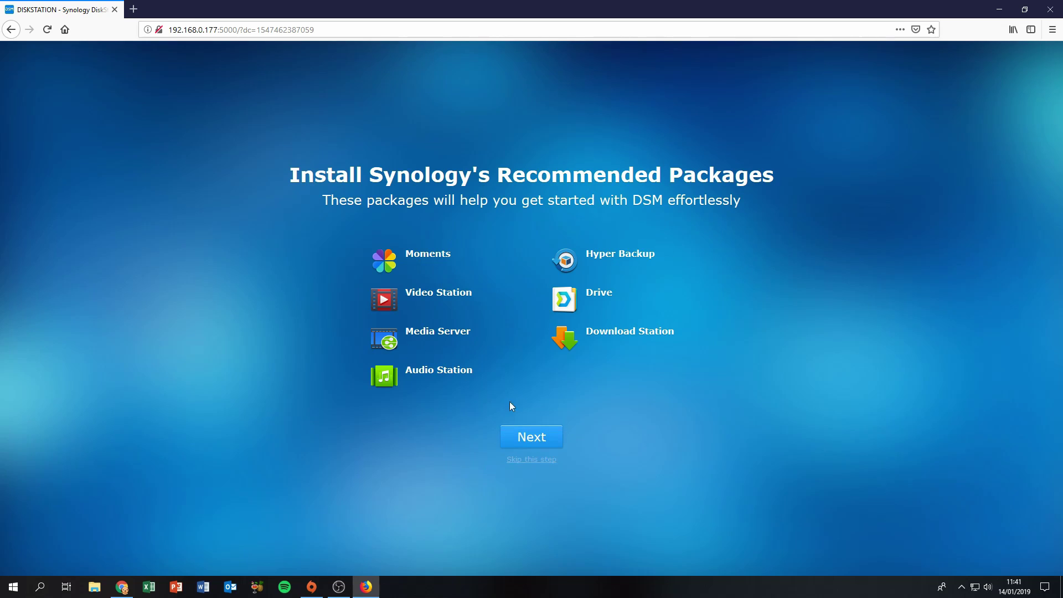
left_click(531, 464)
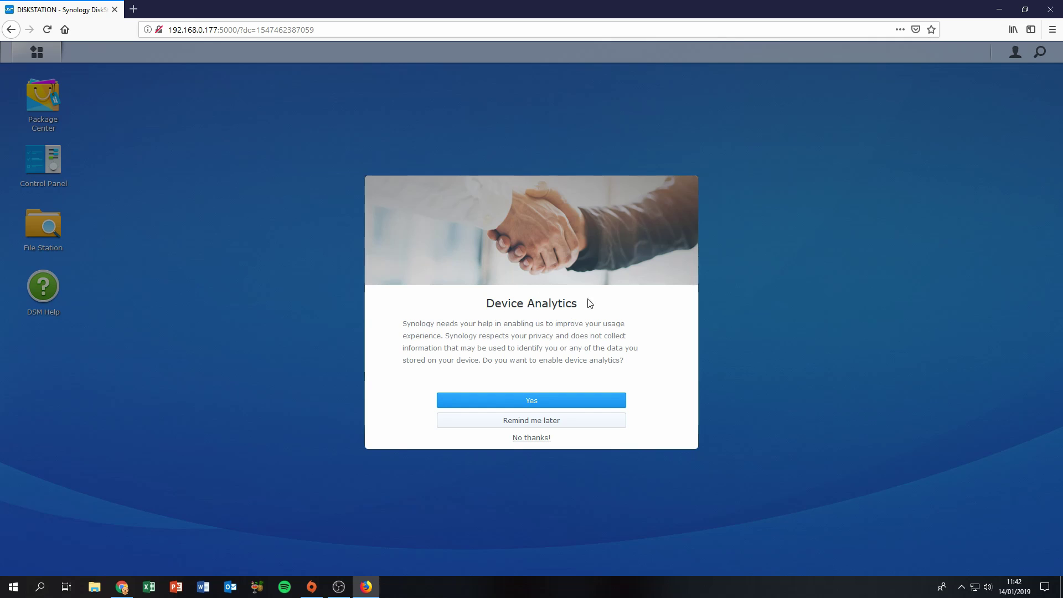
- Enable device analytics and acknowledge the Device Analytics Privacy Statement
left_click(535, 402)
left_click(433, 394)
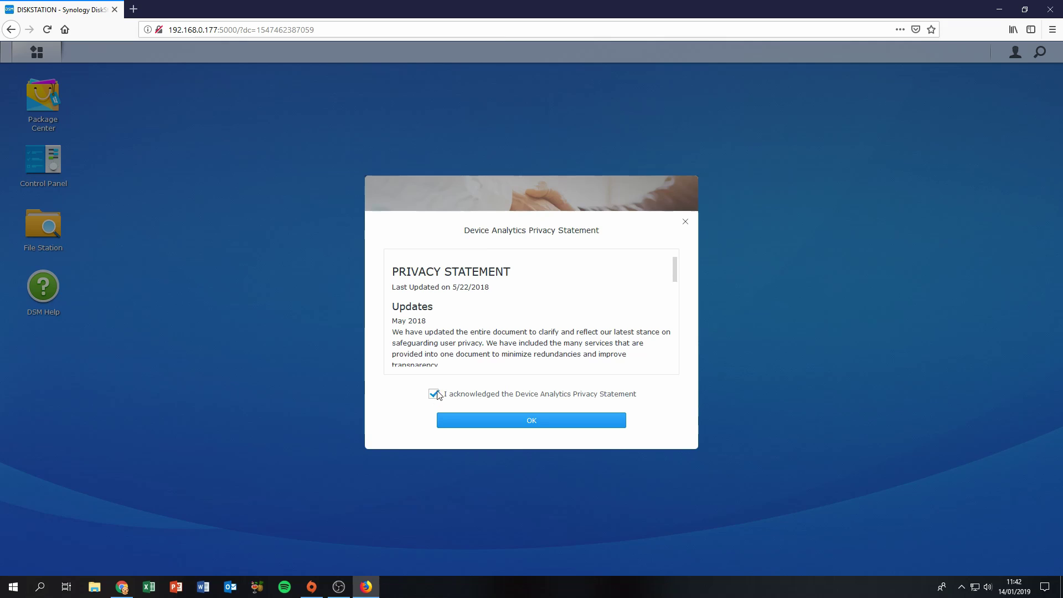
left_click(526, 424)
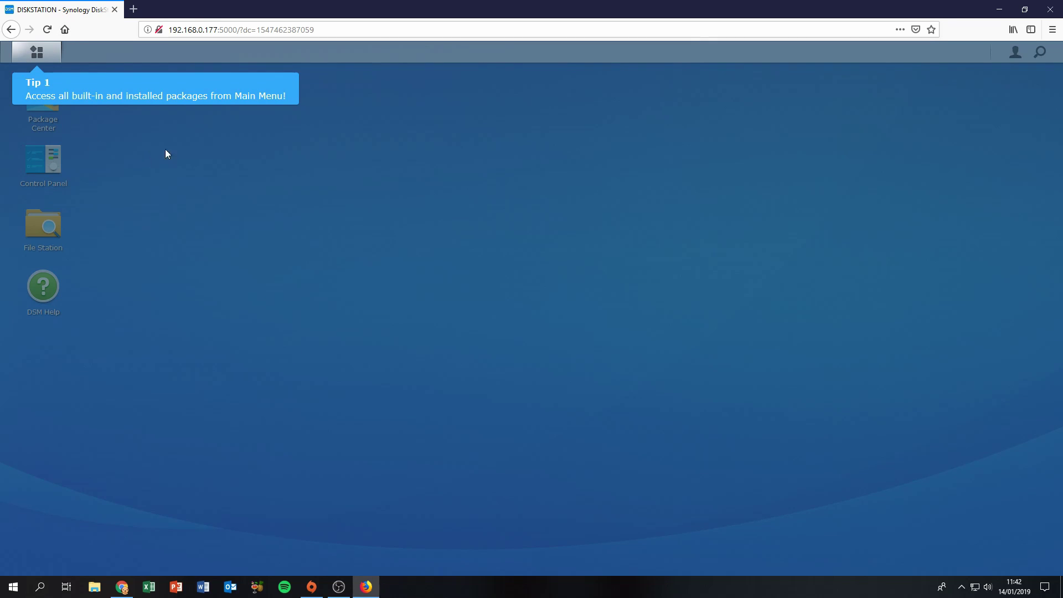
- Go through the introductory desktop tips for the Main Menu, Package Center and Control Panel
left_click(30, 53)
left_click(35, 96)
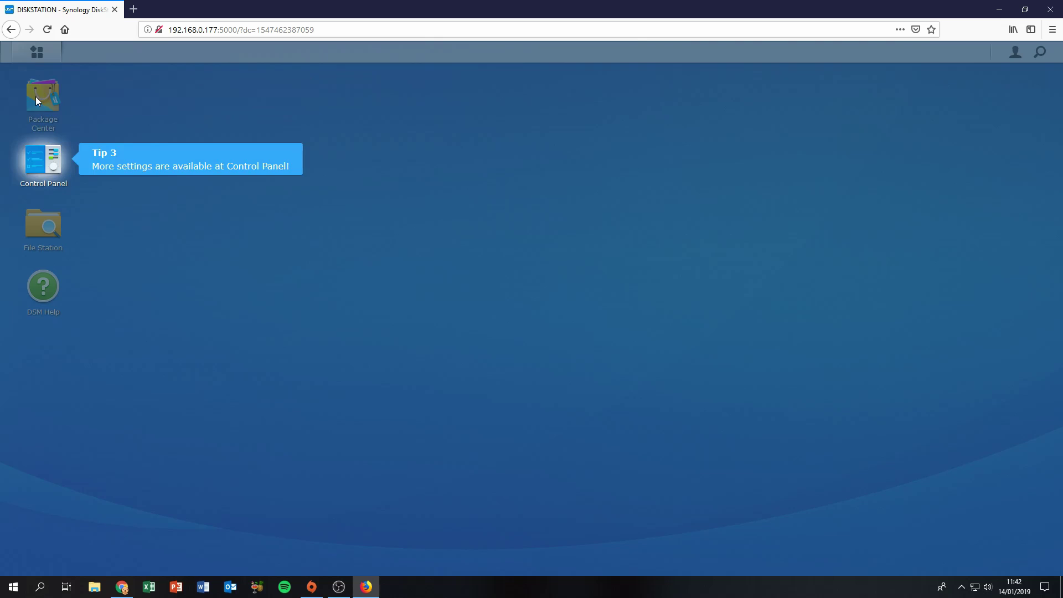
left_click(46, 157)
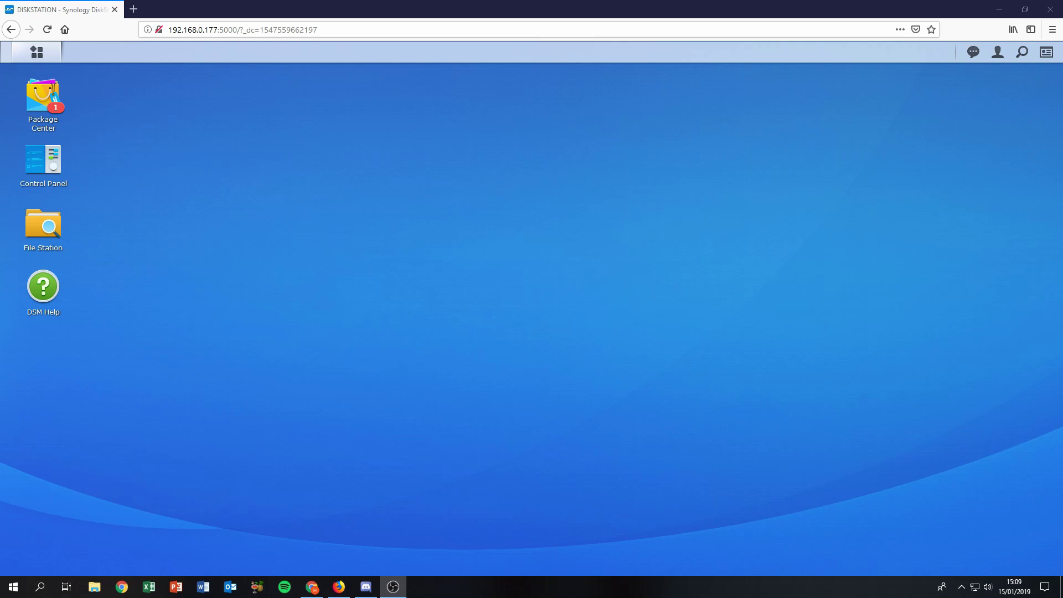
- Switch to Windows Settings and start Reset this PC from the Recovery options under Update & Security
left_click(453, 247)
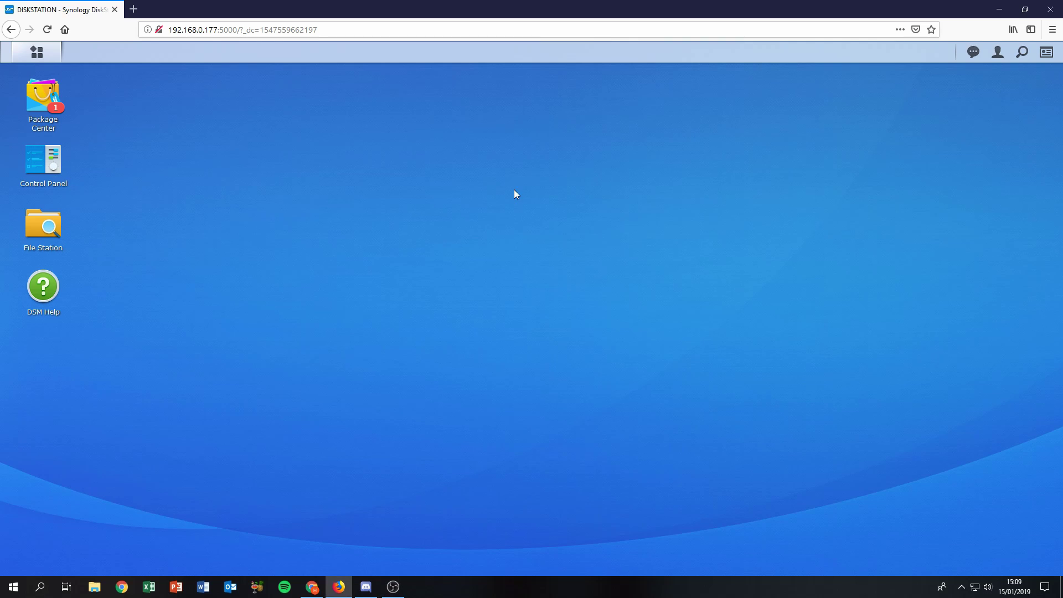
left_click(13, 586)
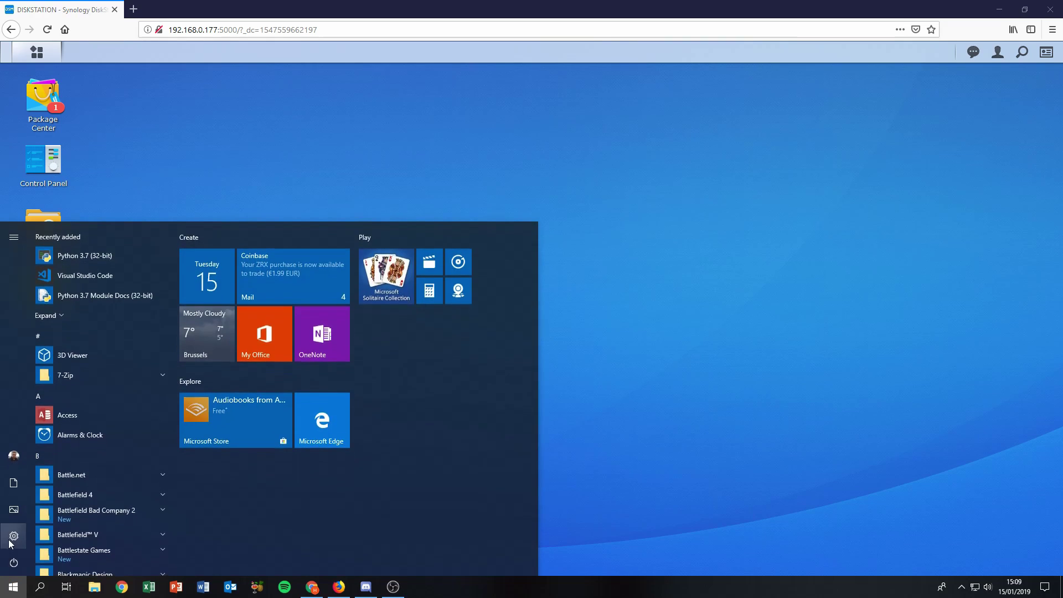
left_click(13, 536)
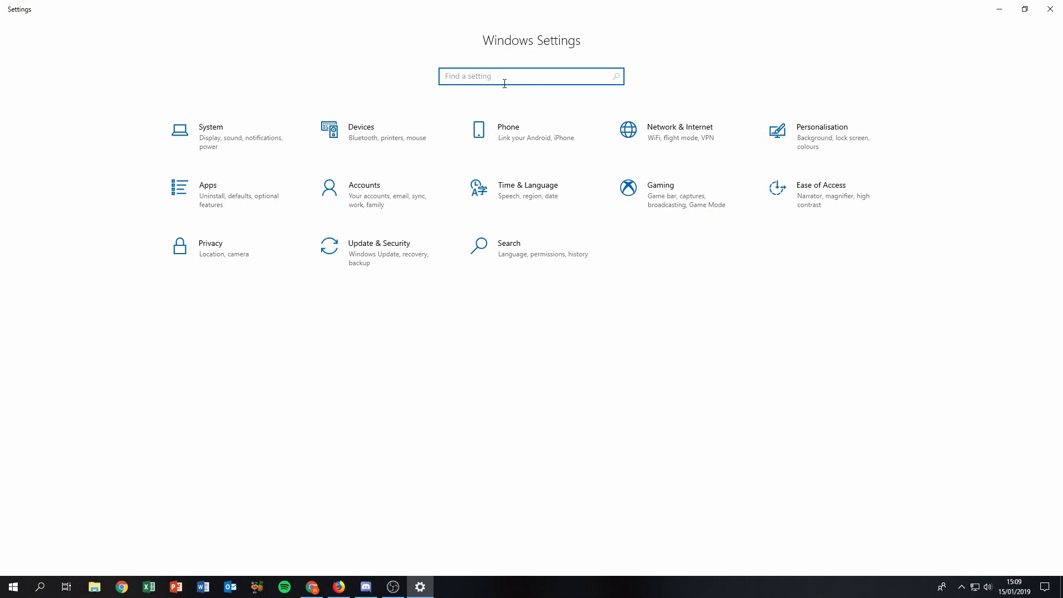
left_click(372, 259)
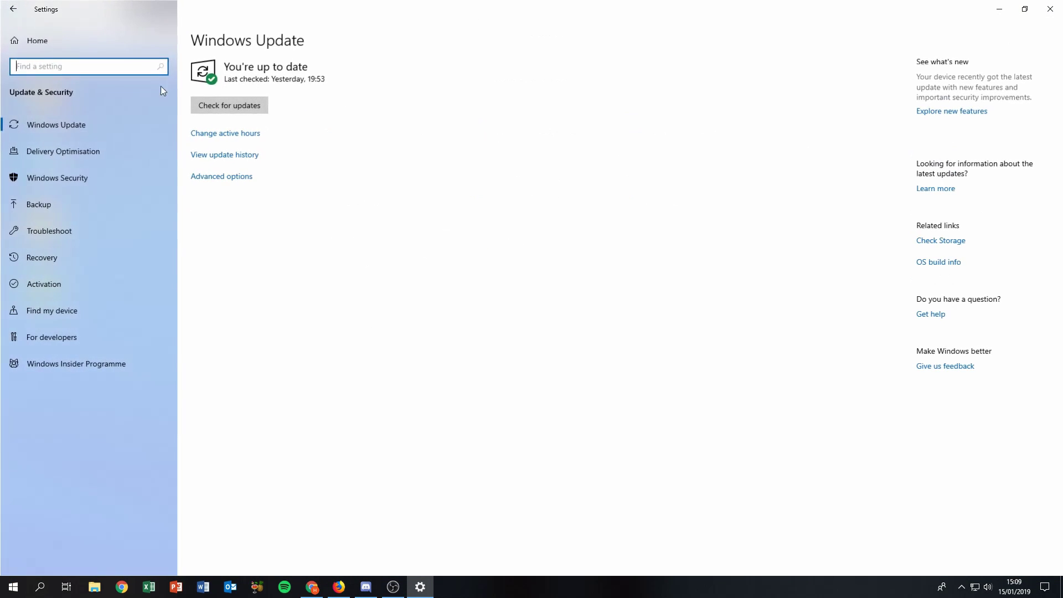
left_click(46, 254)
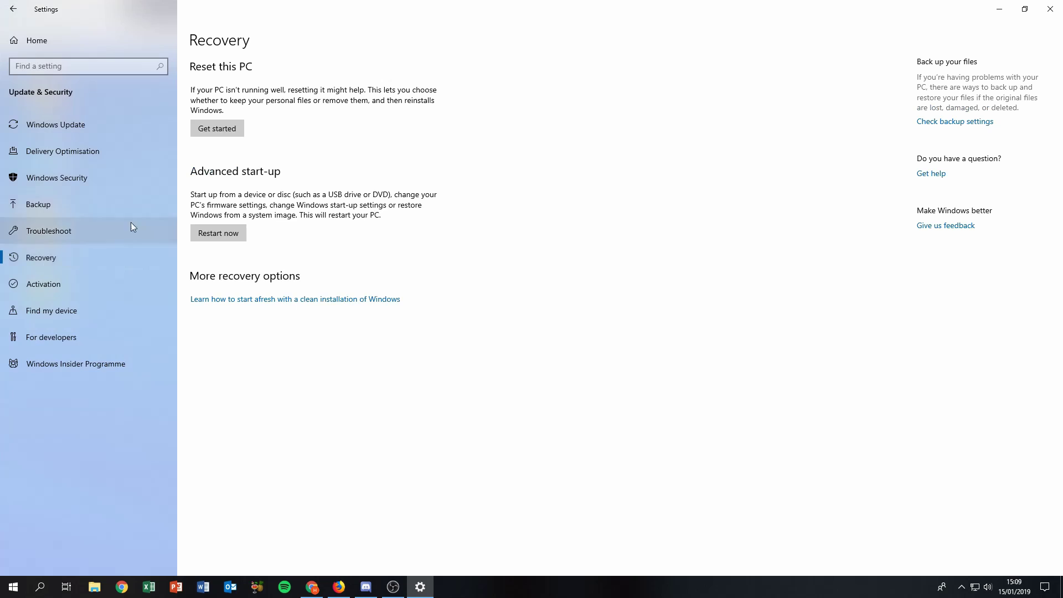
left_click(222, 134)
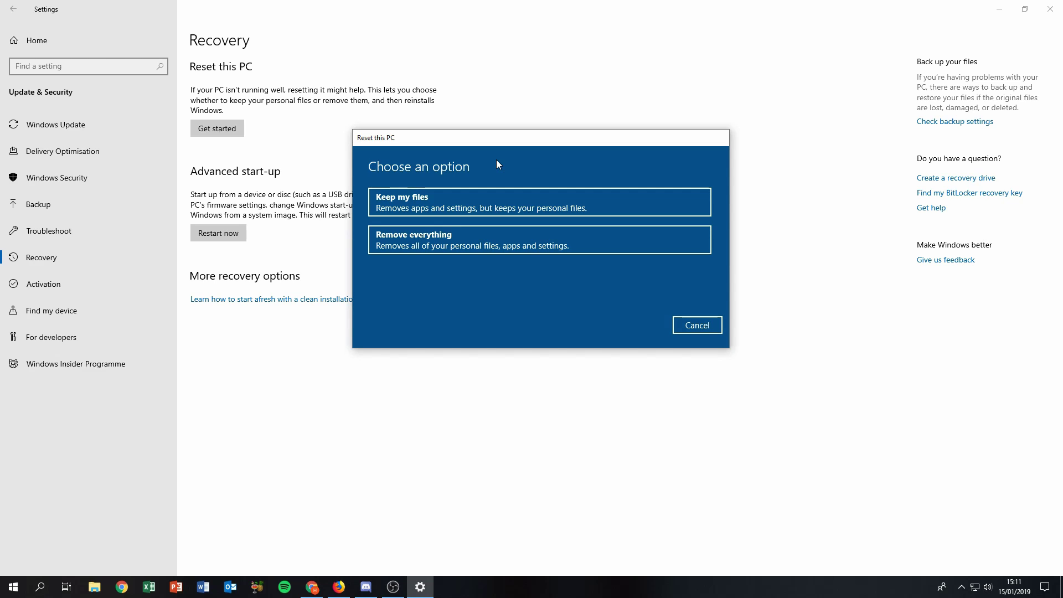
- Cancel the Reset this PC dialog without choosing an option and close Windows Settings
left_click_drag(525, 138, 537, 121)
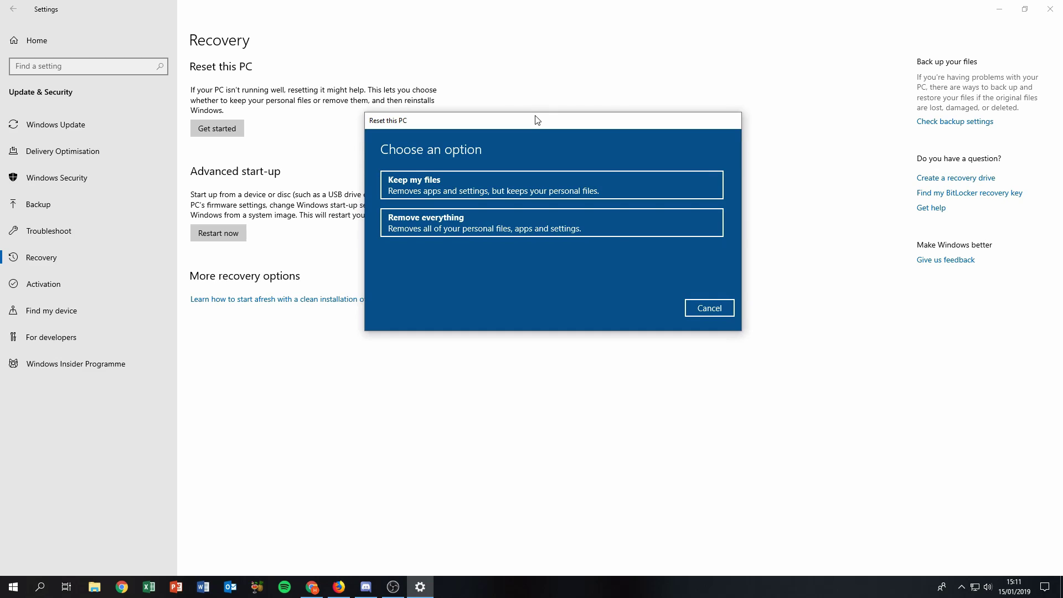
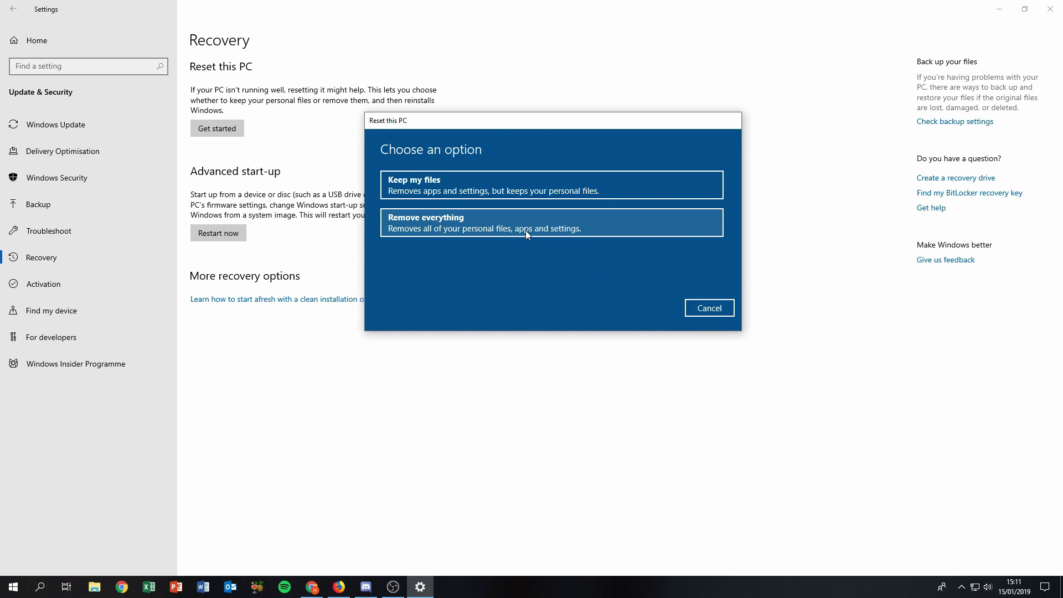
left_click(711, 304)
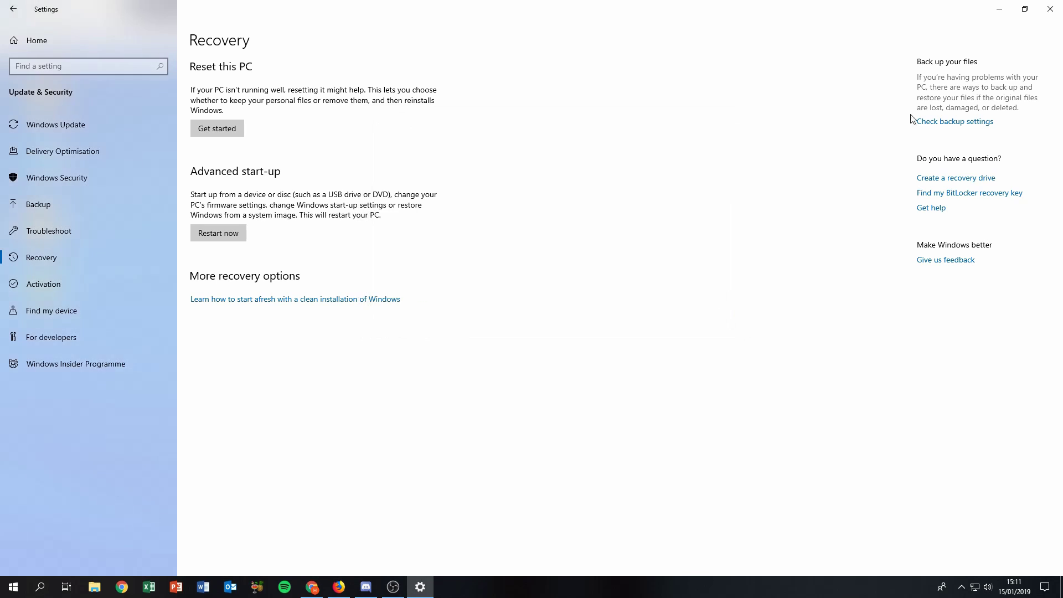
left_click(1046, 14)
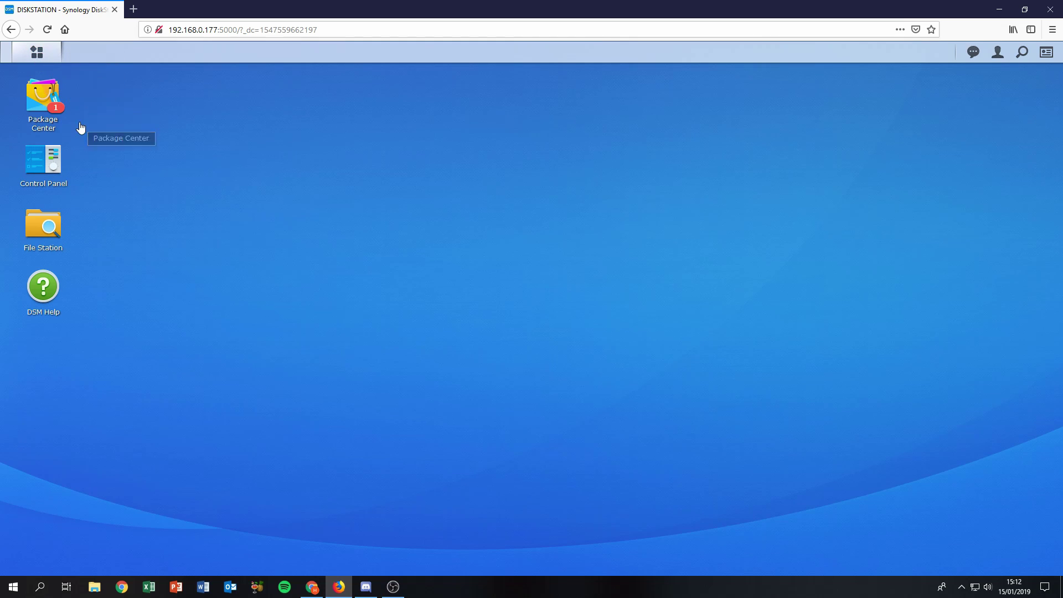
left_click(38, 53)
left_click(37, 53)
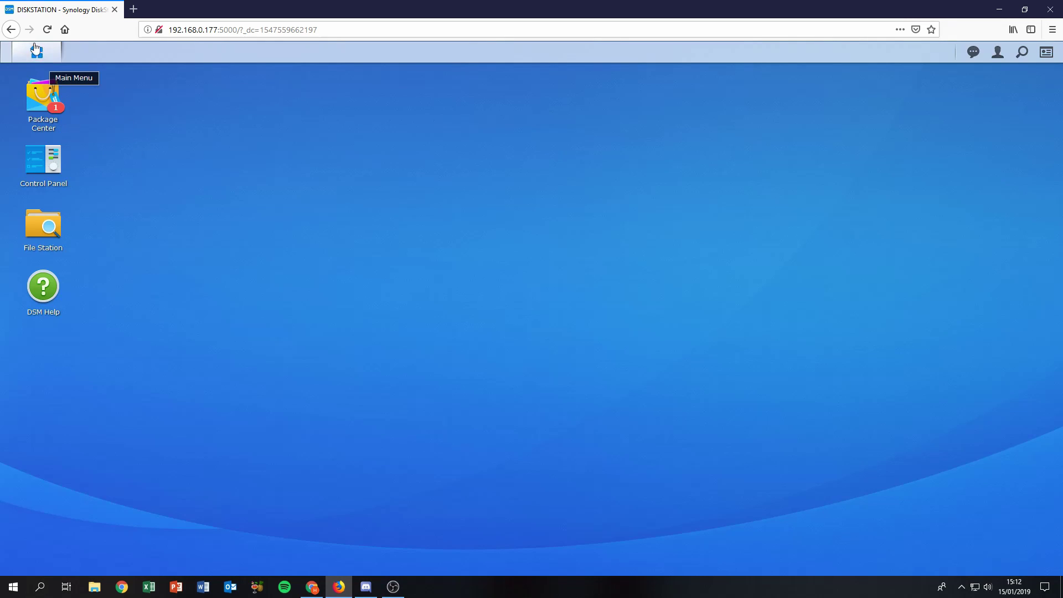
left_click(34, 49)
left_click(34, 49)
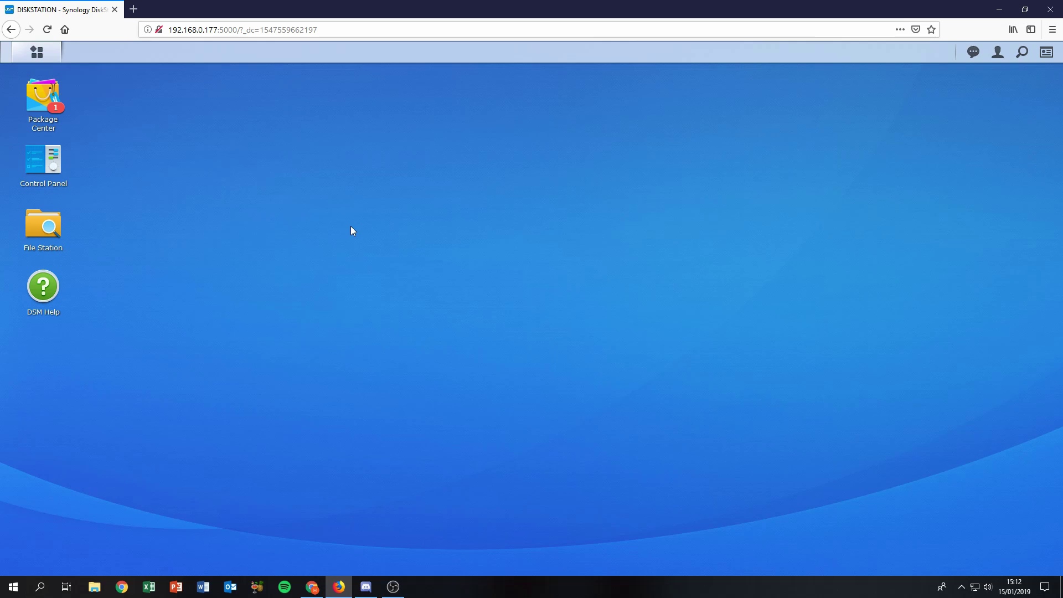
- Open the DSM Control Panel and switch it to Basic Mode
left_click(60, 160)
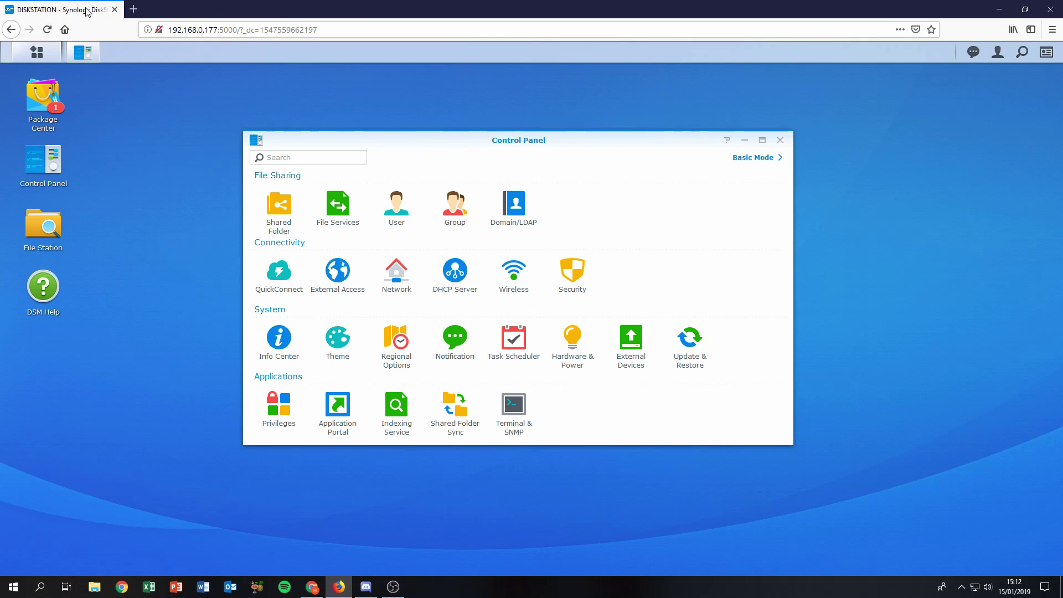
left_click_drag(435, 136, 450, 110)
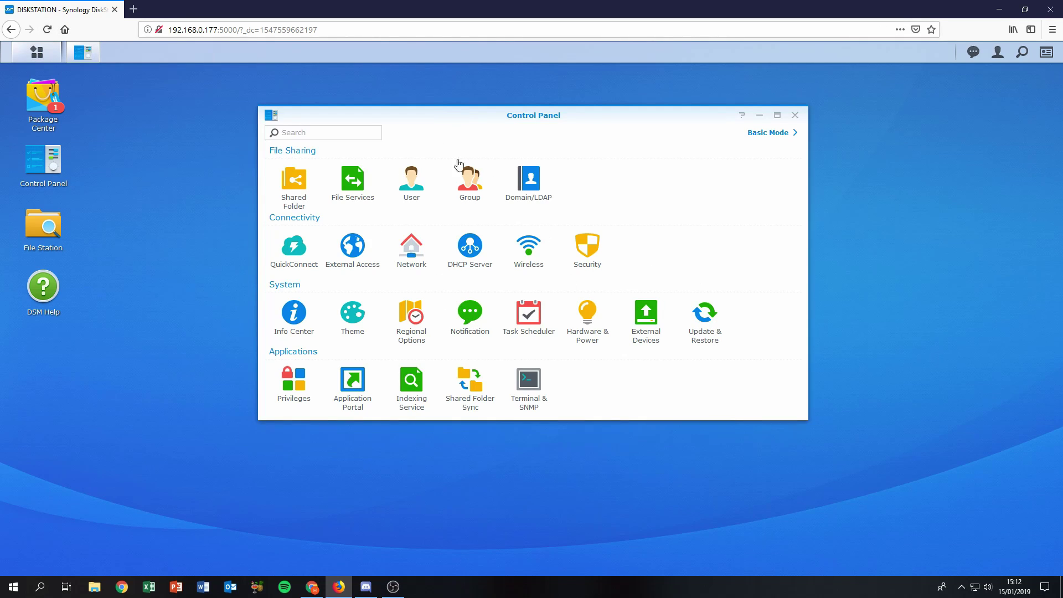
left_click(772, 134)
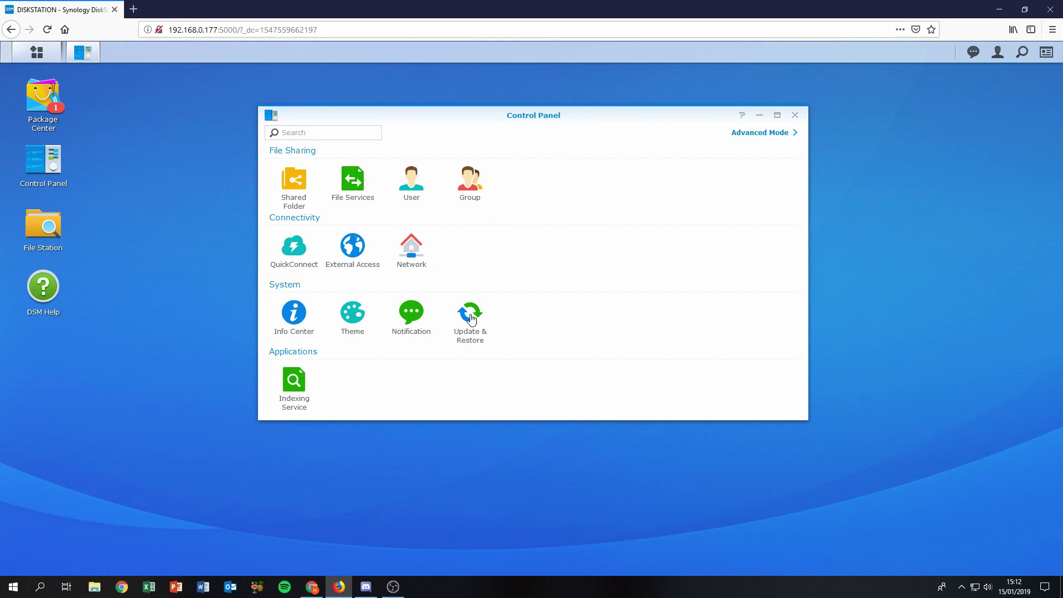
left_click(762, 137)
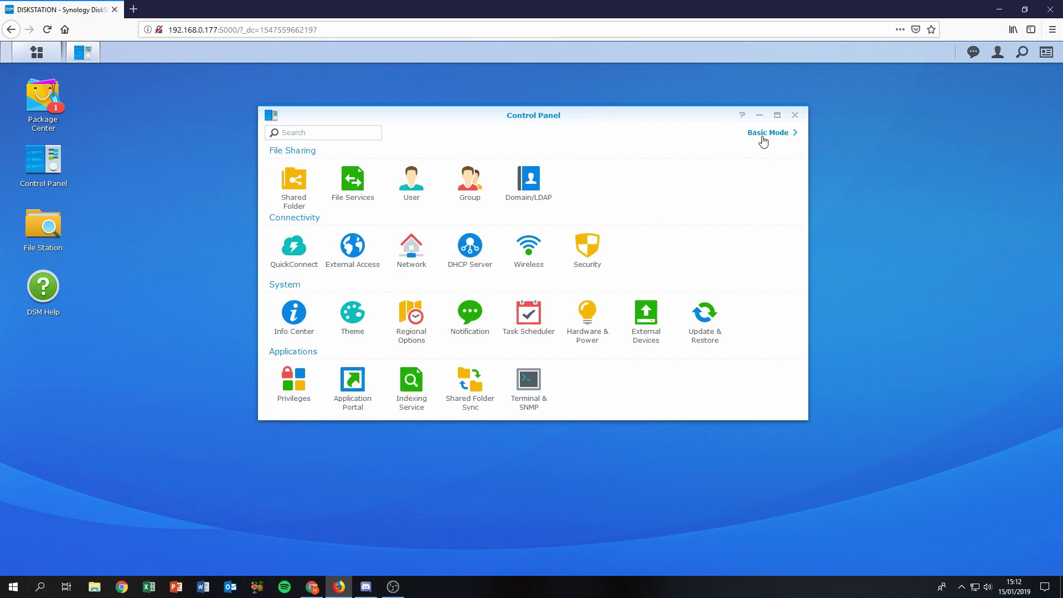
left_click(763, 138)
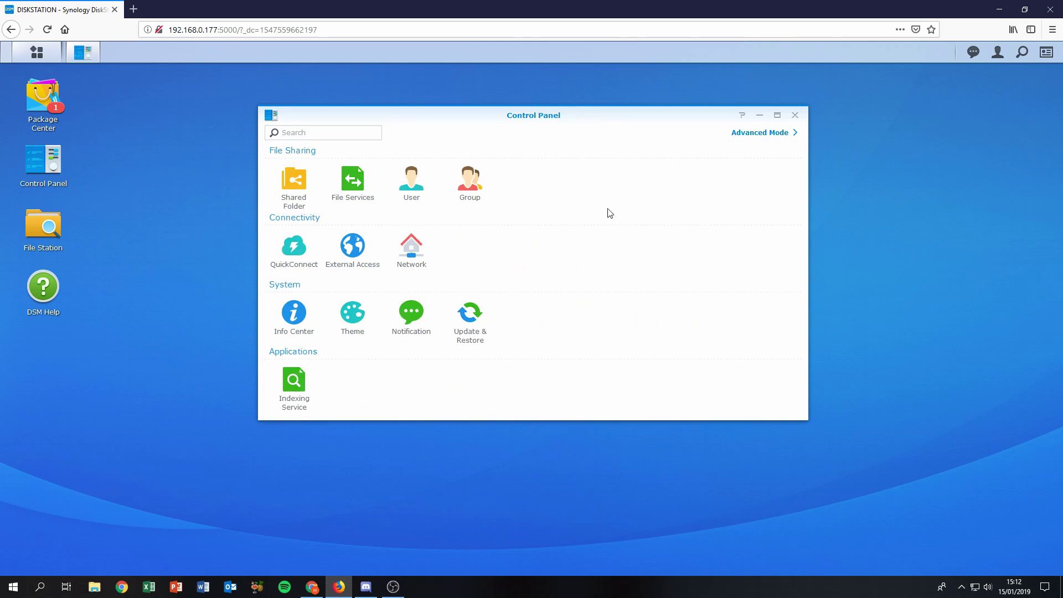
- Start a factory reset under Update & Restore, acknowledge that all data will be erased, and submit the DSM account password
left_click(472, 319)
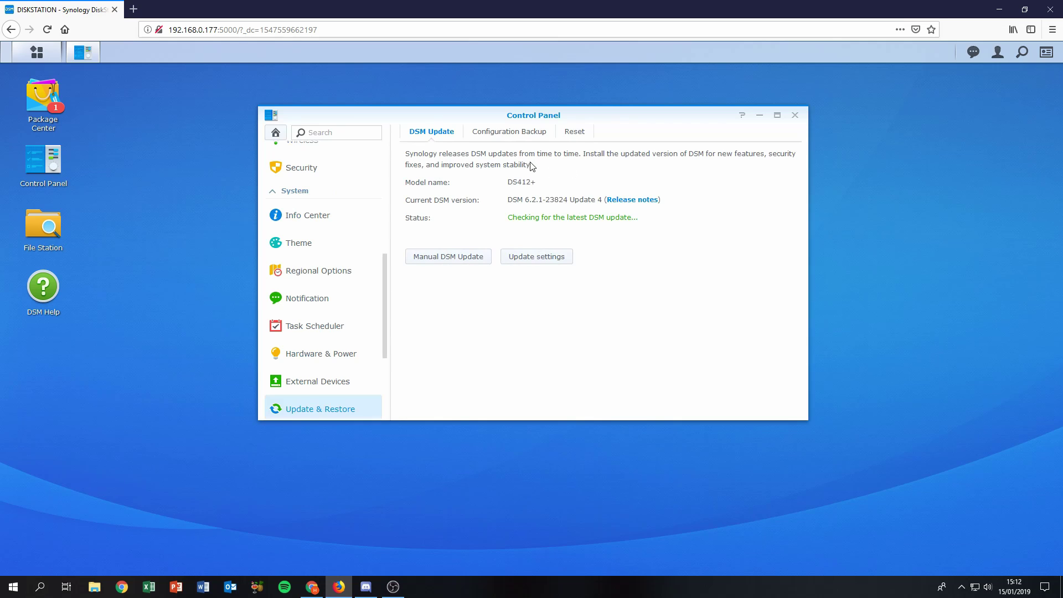
left_click(579, 136)
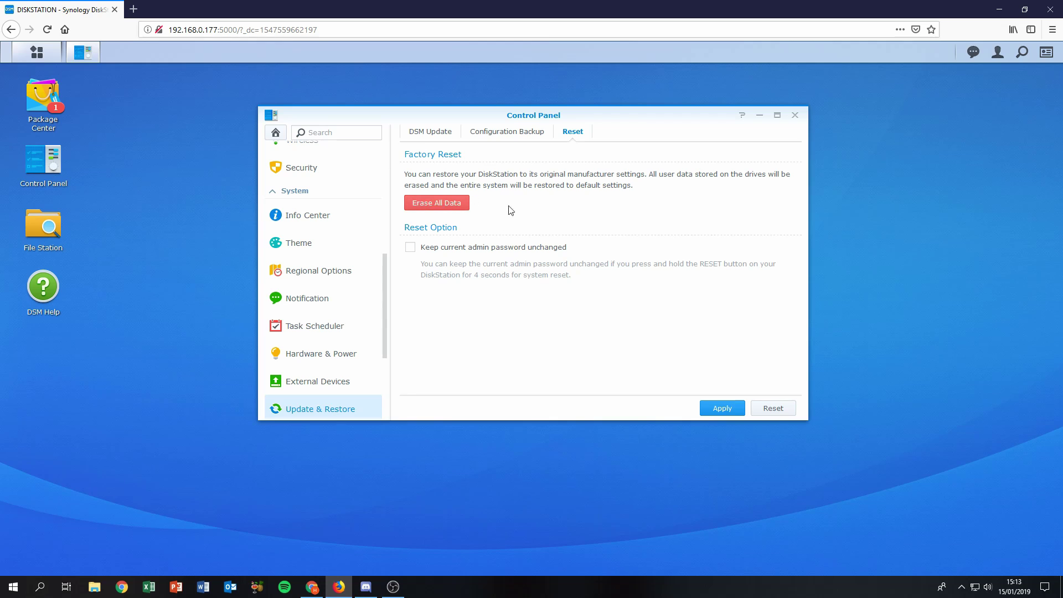
left_click(437, 208)
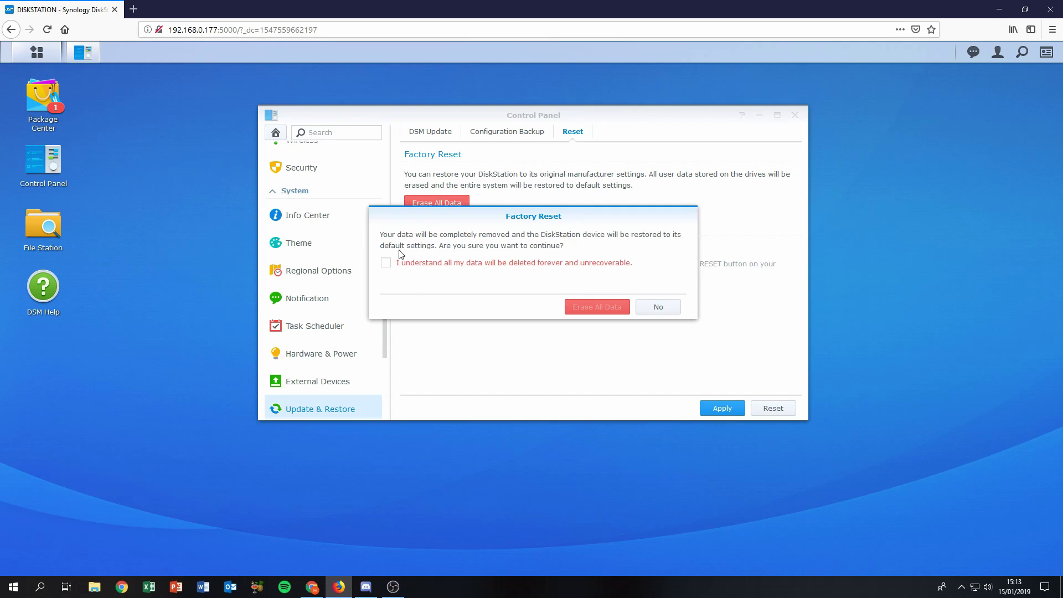
left_click(386, 263)
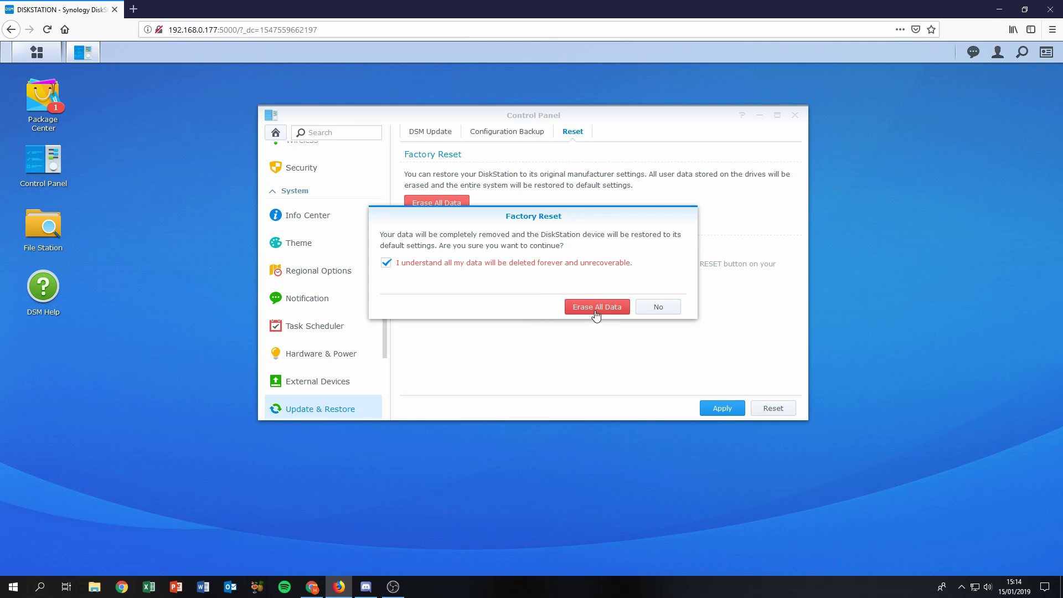
left_click(596, 309)
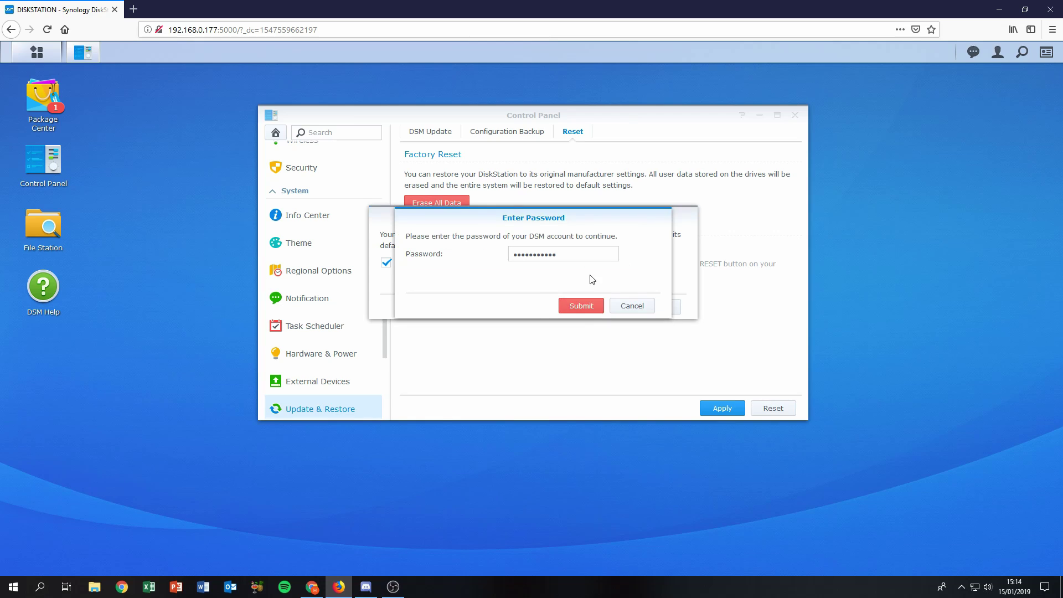
left_click(614, 253)
left_click(589, 307)
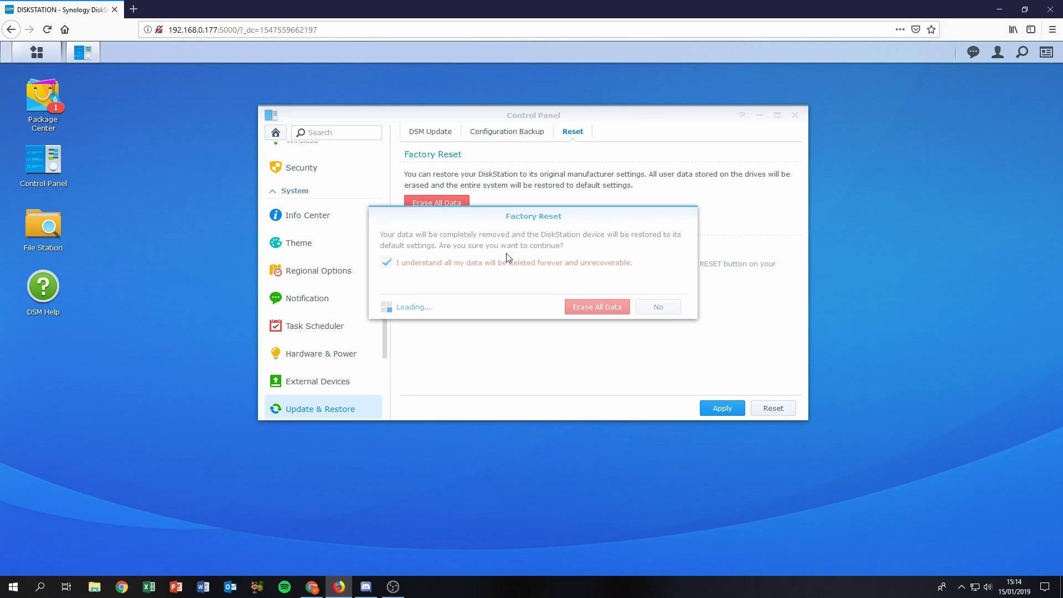
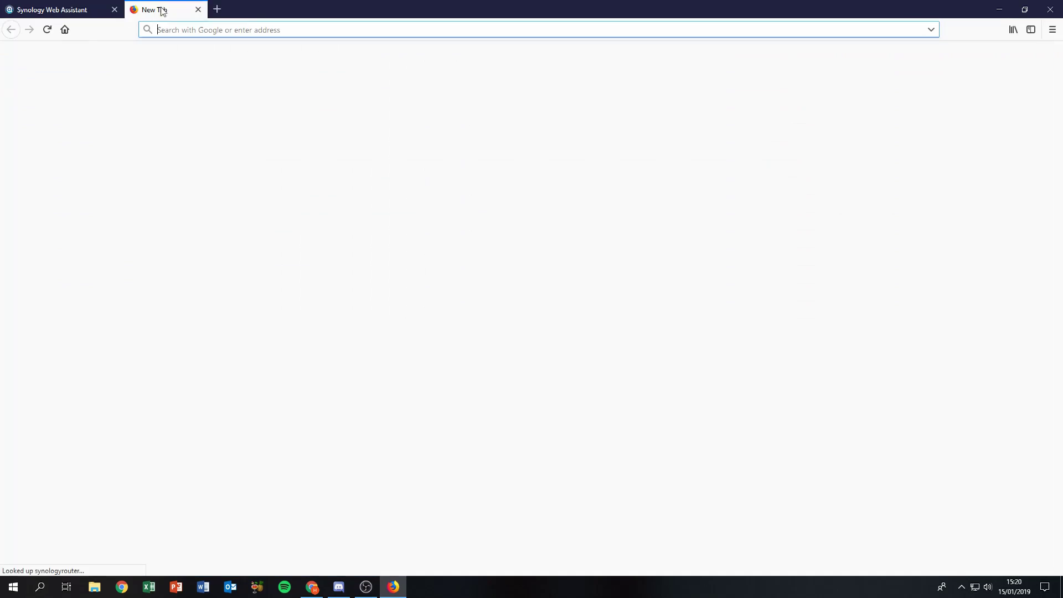
- Go to google.com, search for synology and open the official Synology Inc. website
type("google.com")
key("Return")
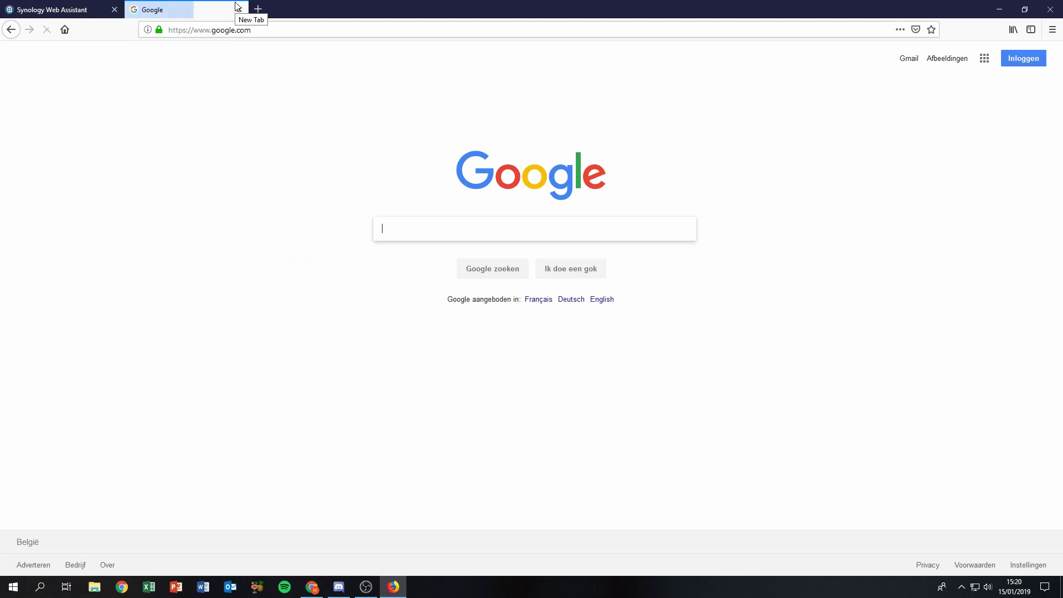
type("synolo")
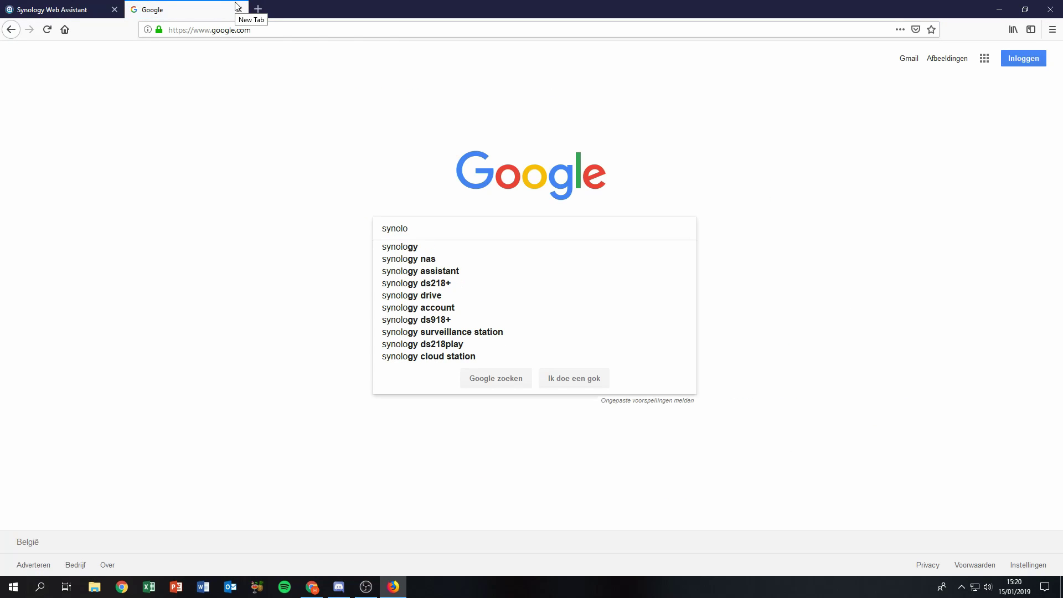
key("Down")
key("Return")
left_click(123, 144)
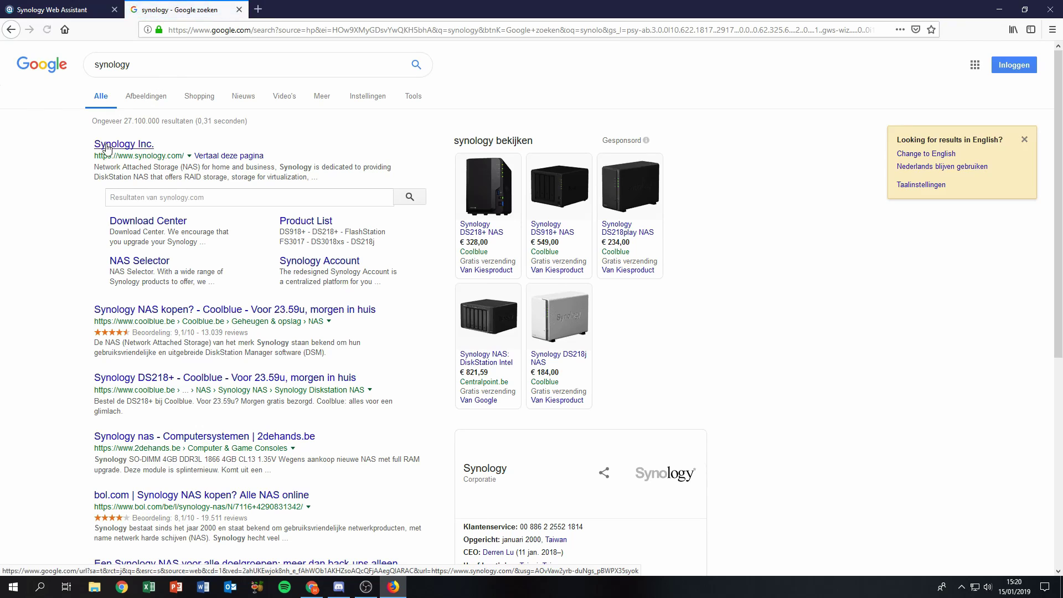
- Open the Download Center from the Synology website's support resources
mouse_move(293, 106)
mouse_move(242, 107)
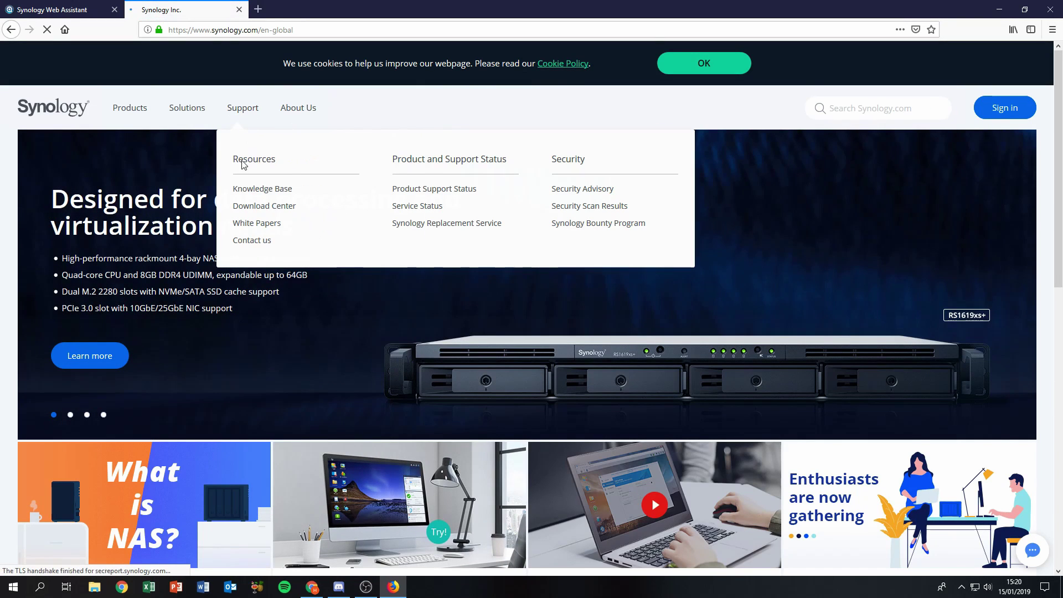
left_click(252, 207)
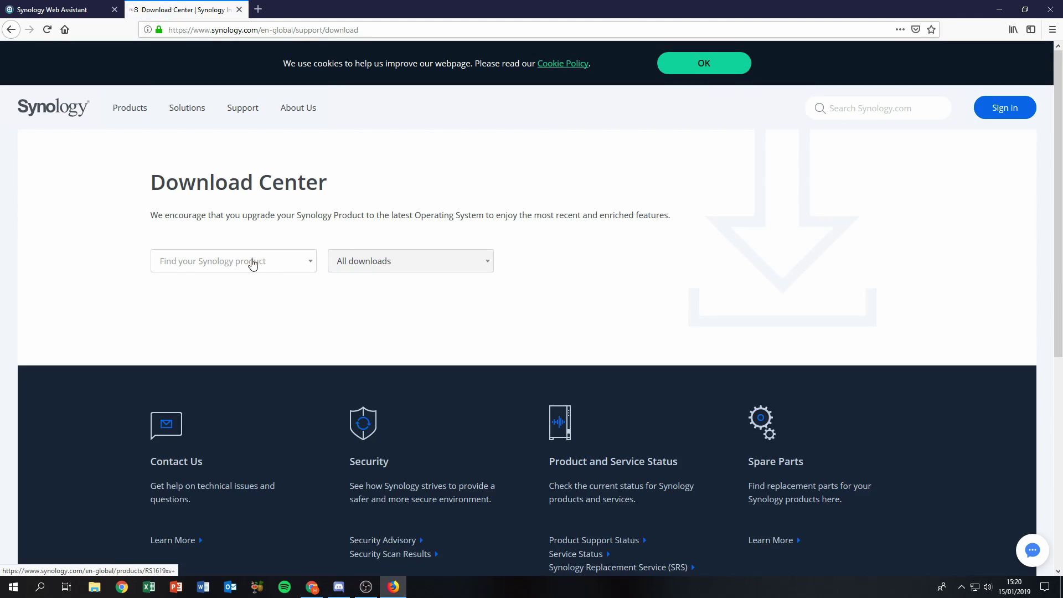
- Select the DS412+ as the product in the Download Center
left_click(283, 268)
scroll(214, 360, "down", 10)
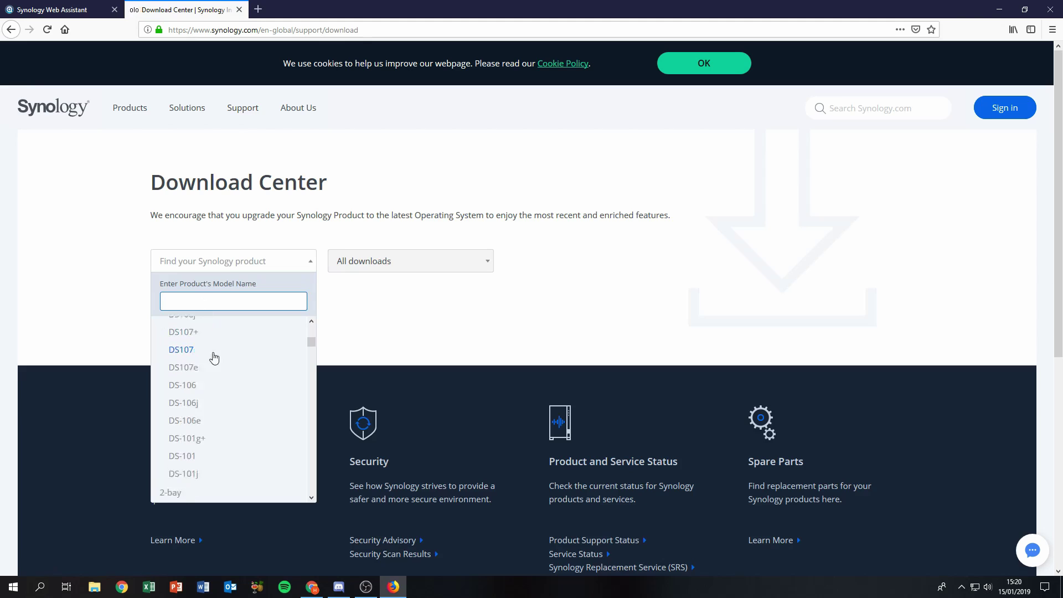
scroll(209, 415, "down", 10)
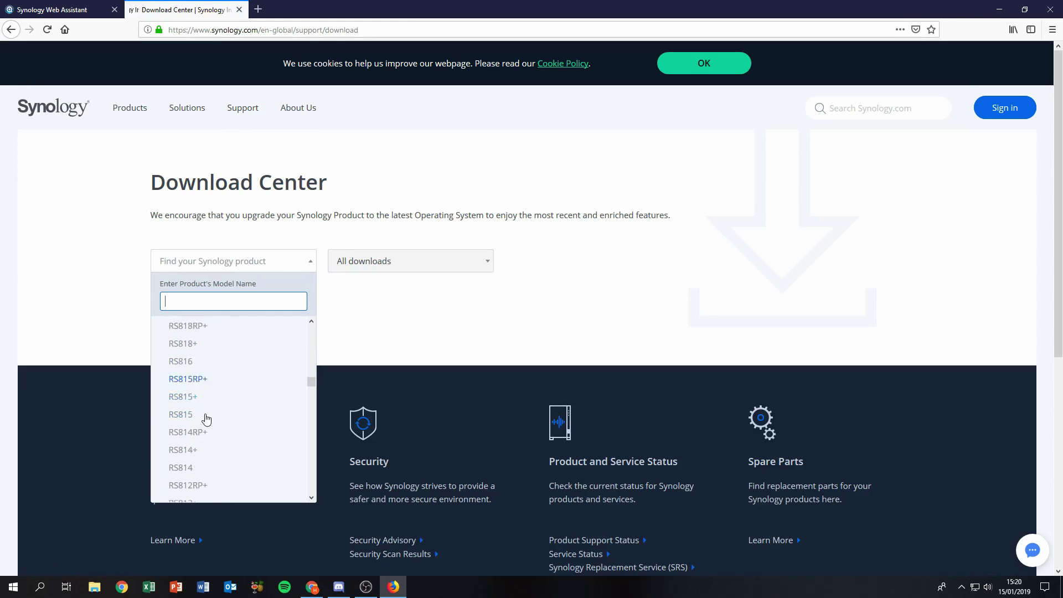
scroll(212, 413, "up", 4)
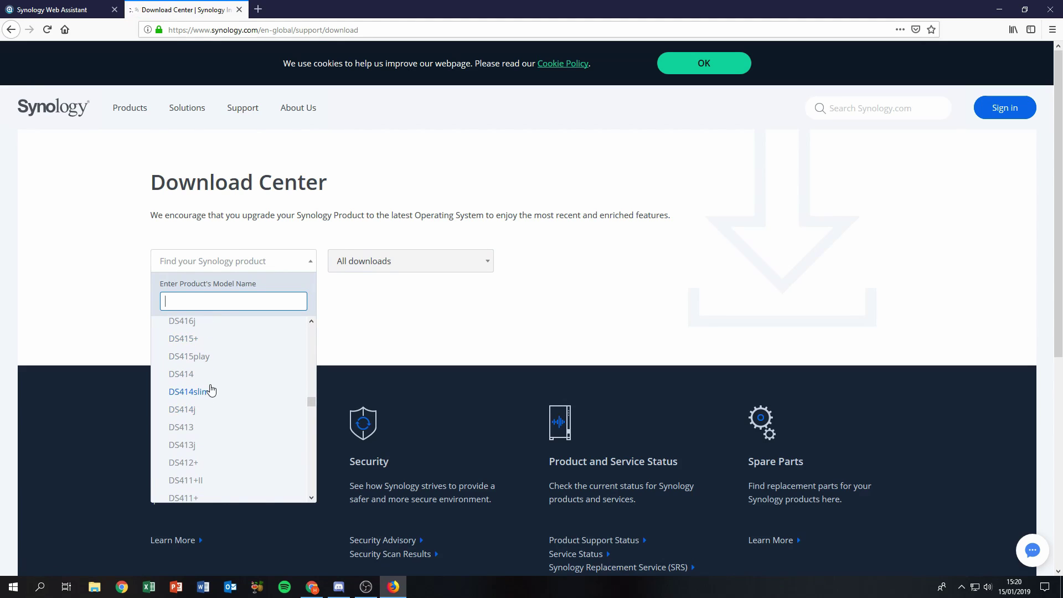
scroll(208, 383, "down", 7)
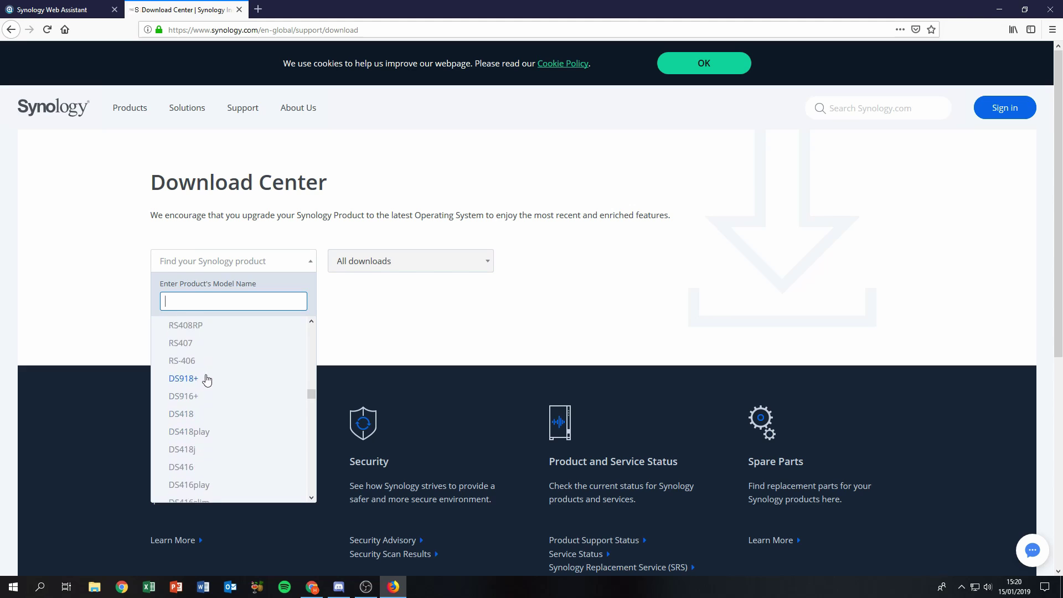
scroll(211, 397, "down", 2)
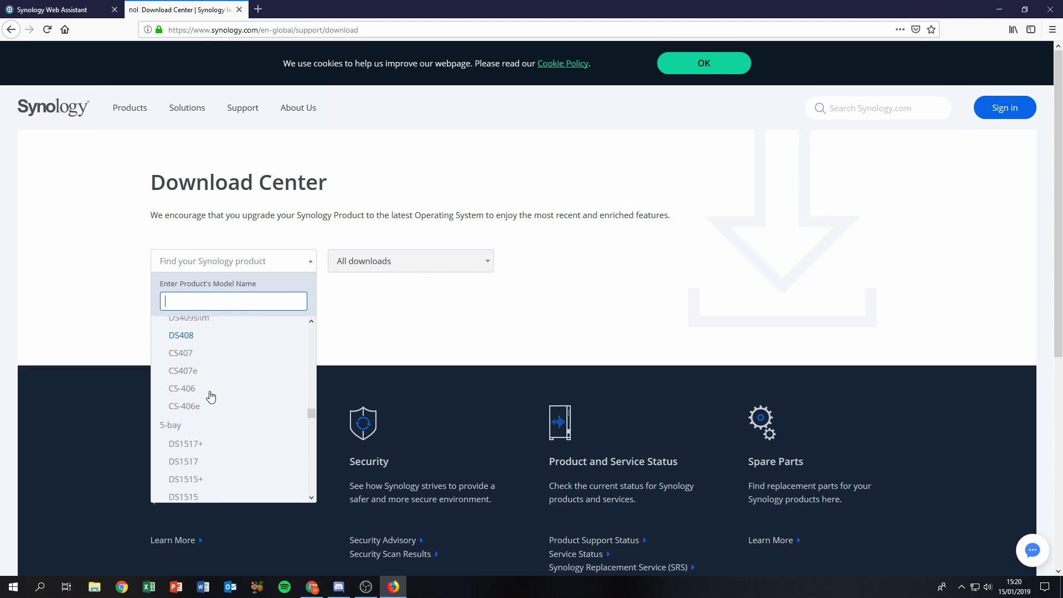
scroll(211, 397, "up", 5)
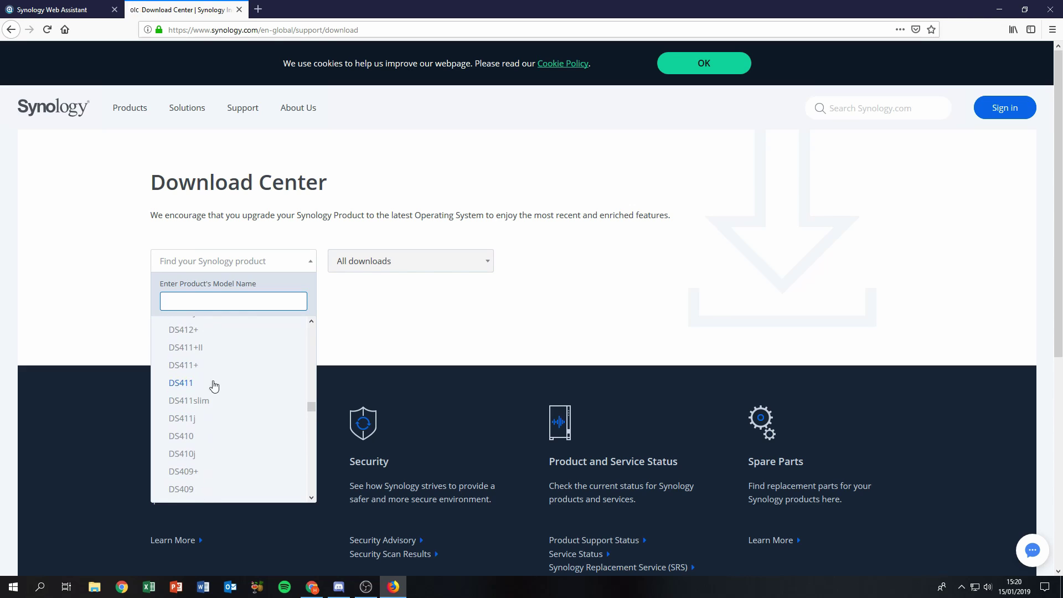
left_click(180, 331)
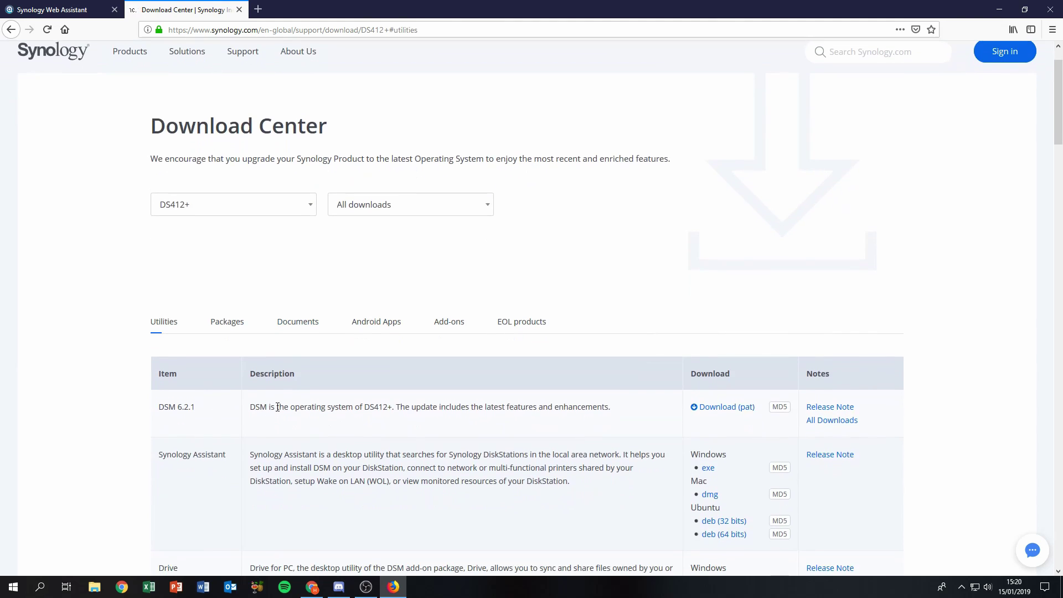
- Download the Windows exe of Synology Assistant from the DS412+ utilities and save the file synology-assistant-6.2-23733.exe
scroll(277, 404, "down", 2)
scroll(343, 410, "down", 1)
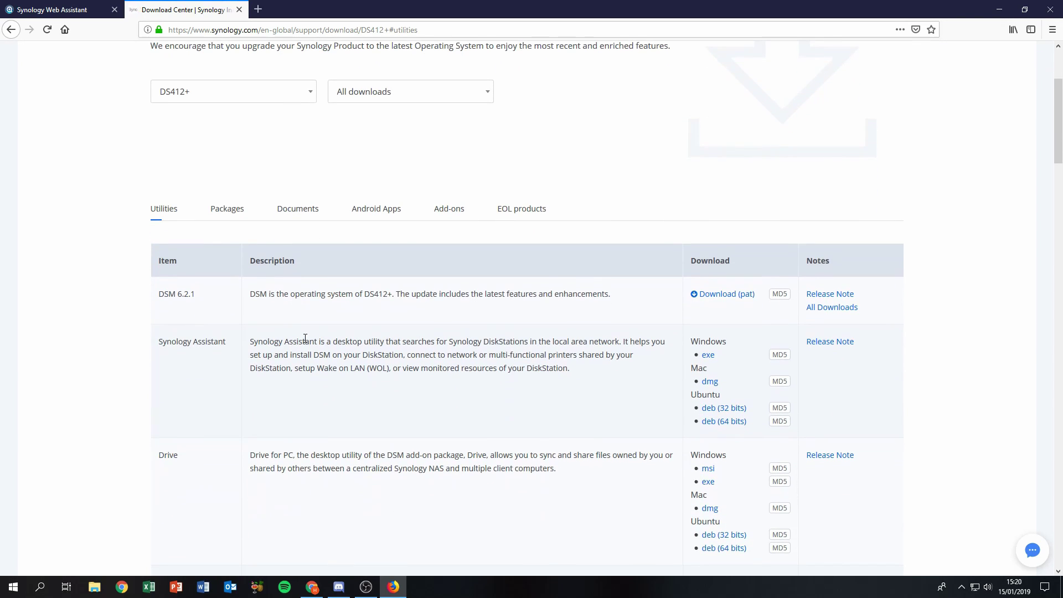
left_click(52, 9)
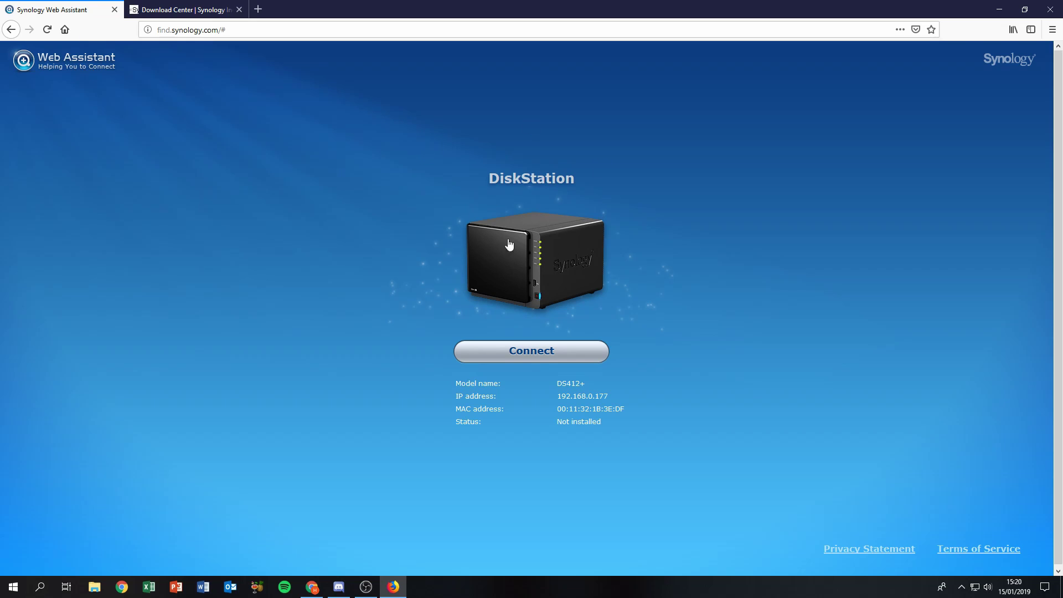
left_click(161, 7)
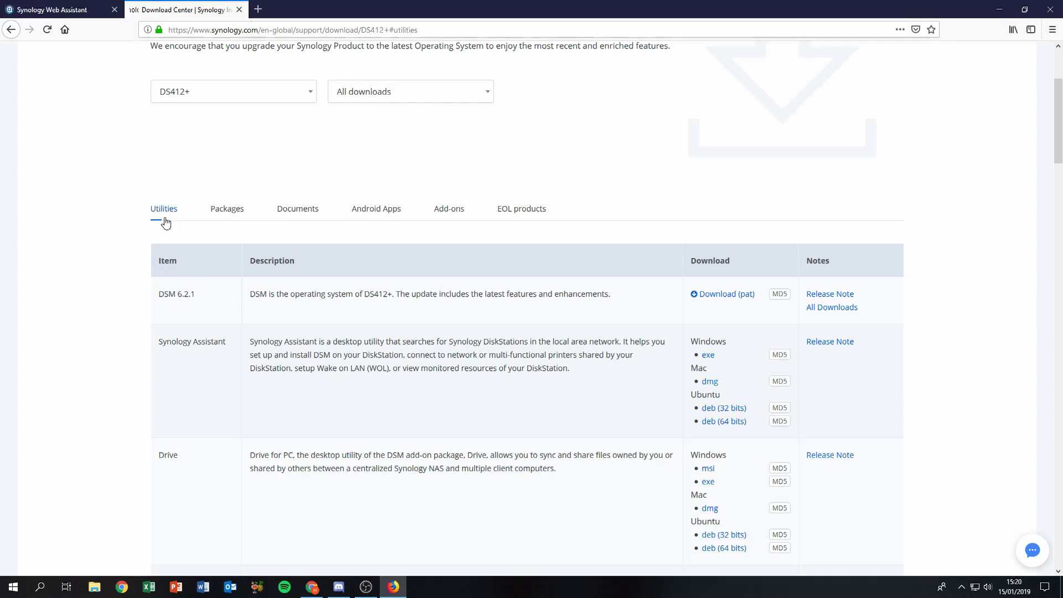
left_click(709, 356)
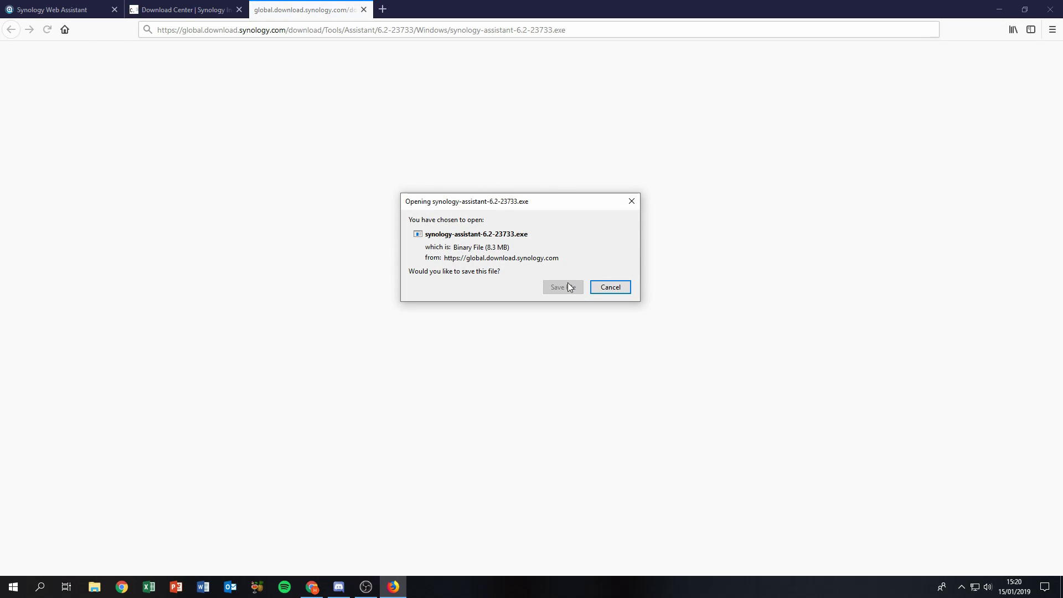
left_click(568, 283)
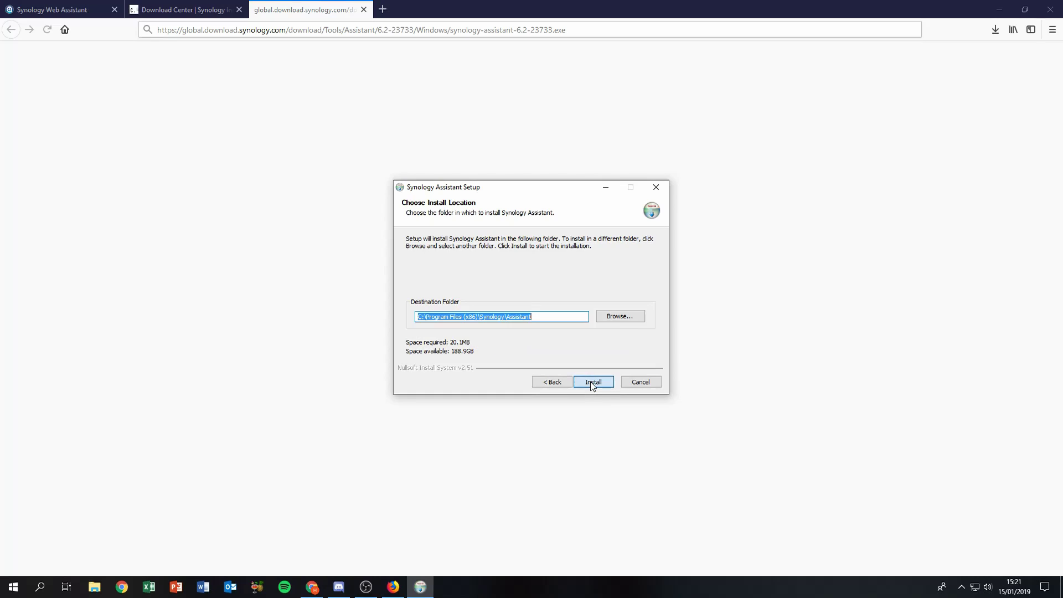
- Install Synology Assistant in C:\Program Files (x86)\Synology\Assistant and run it, allowing dsassistant through the firewall on private networks
left_click(590, 381)
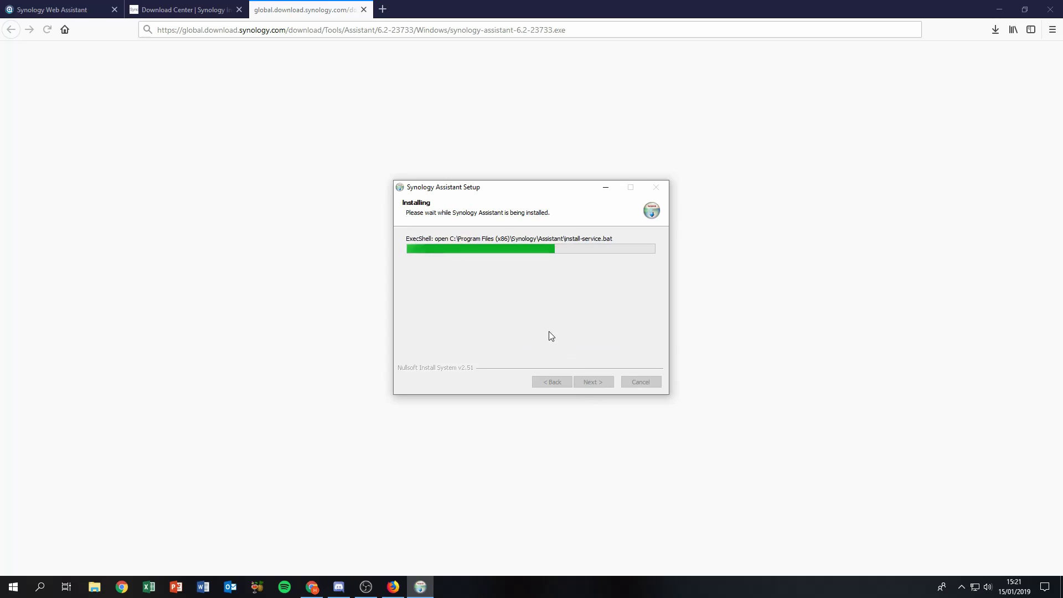
left_click(555, 287)
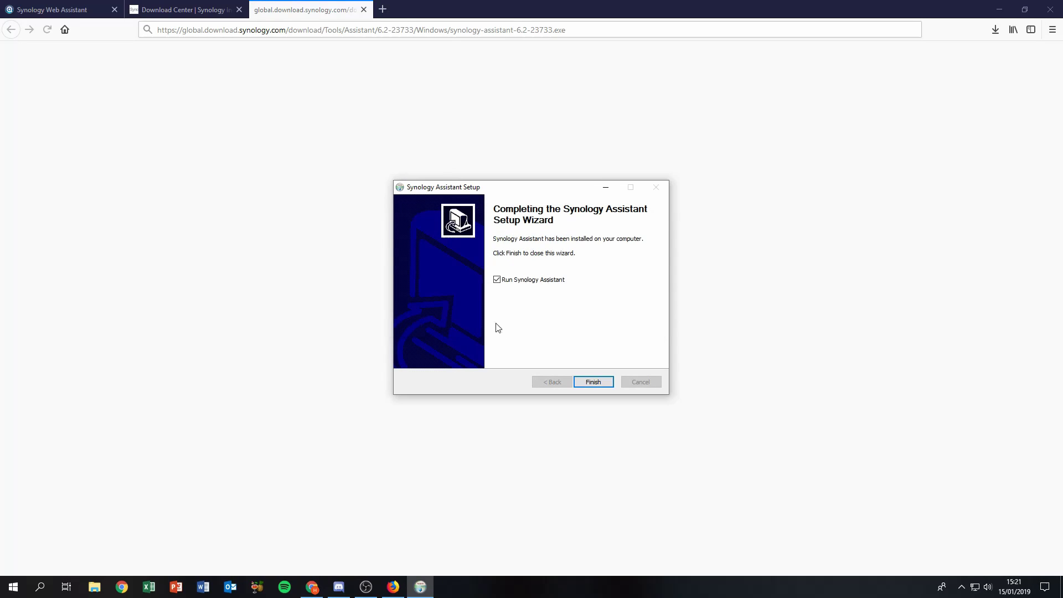
left_click(605, 382)
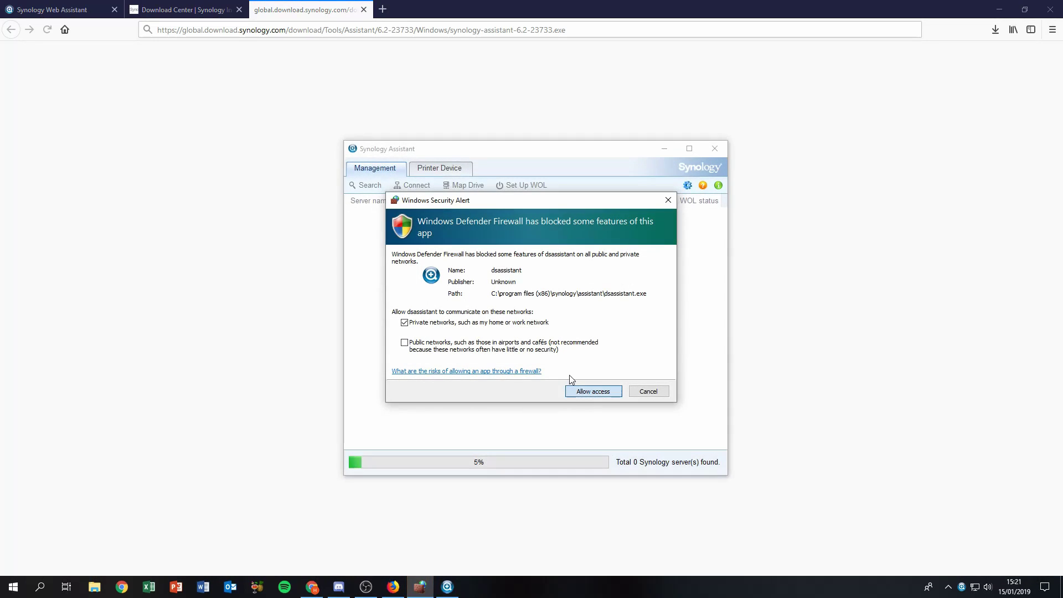
left_click(594, 391)
left_click(420, 587)
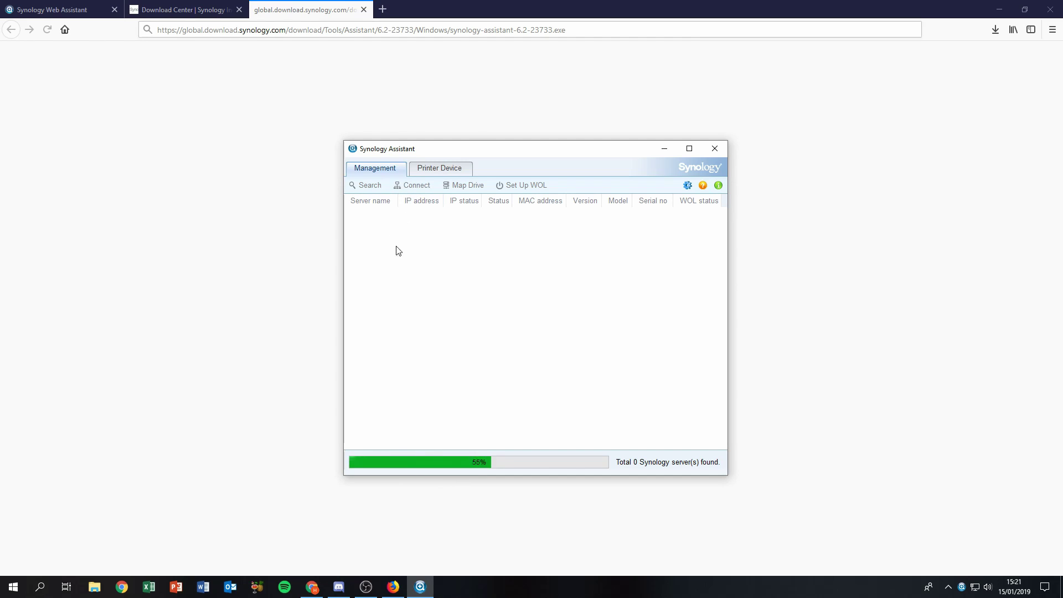
left_click(637, 345)
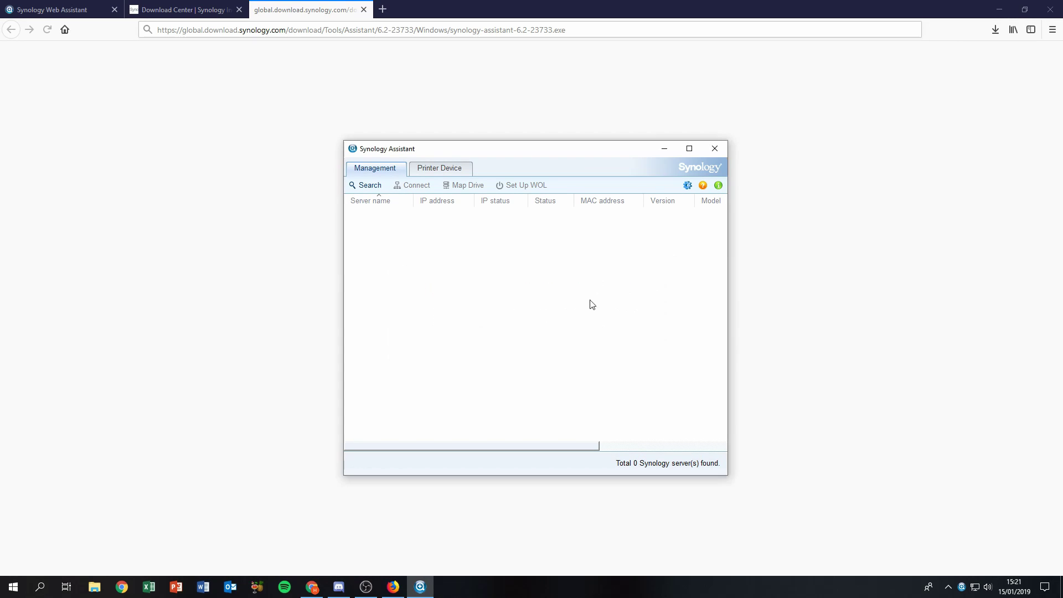
- Close Synology Assistant, reopen it from the desktop as administrator and search the network for Synology servers
left_click(715, 148)
key("super+d")
right_click(106, 367)
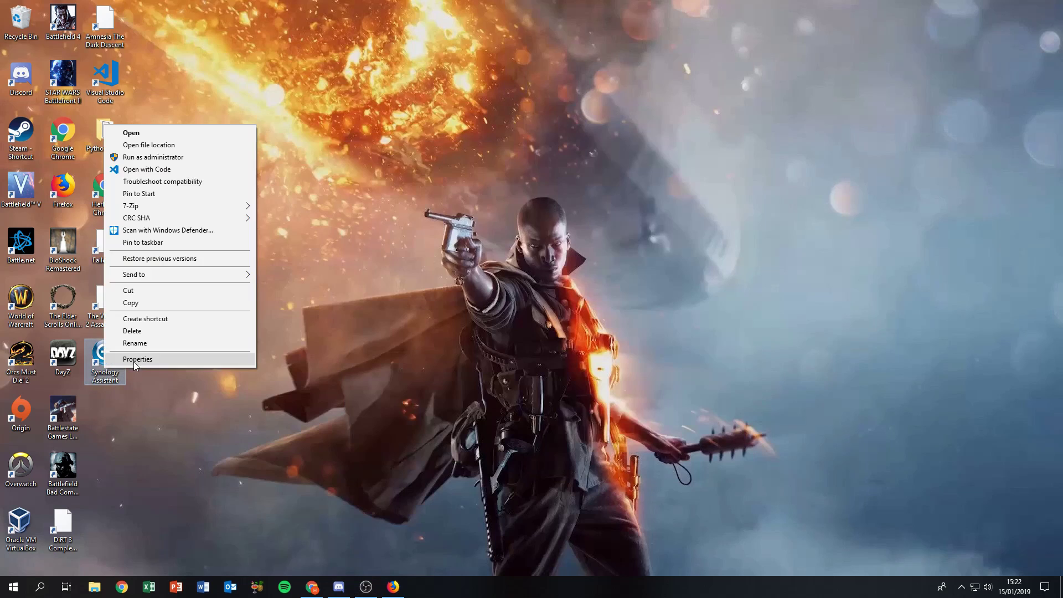
left_click(153, 157)
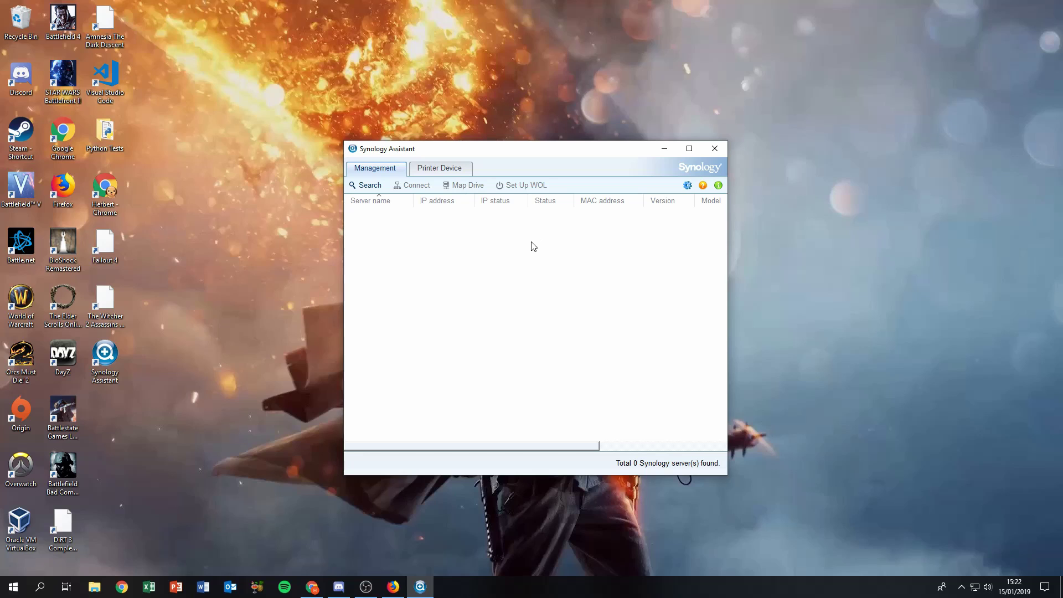
left_click(370, 185)
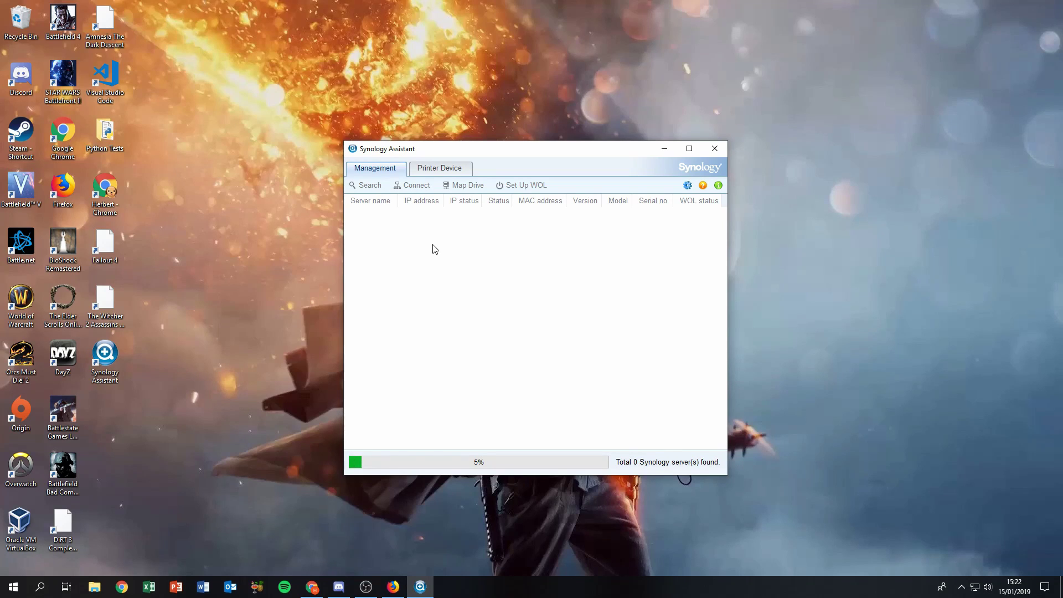
- Open the found server in Synology Assistant and agree to the terms of the EULA
double_click(437, 219)
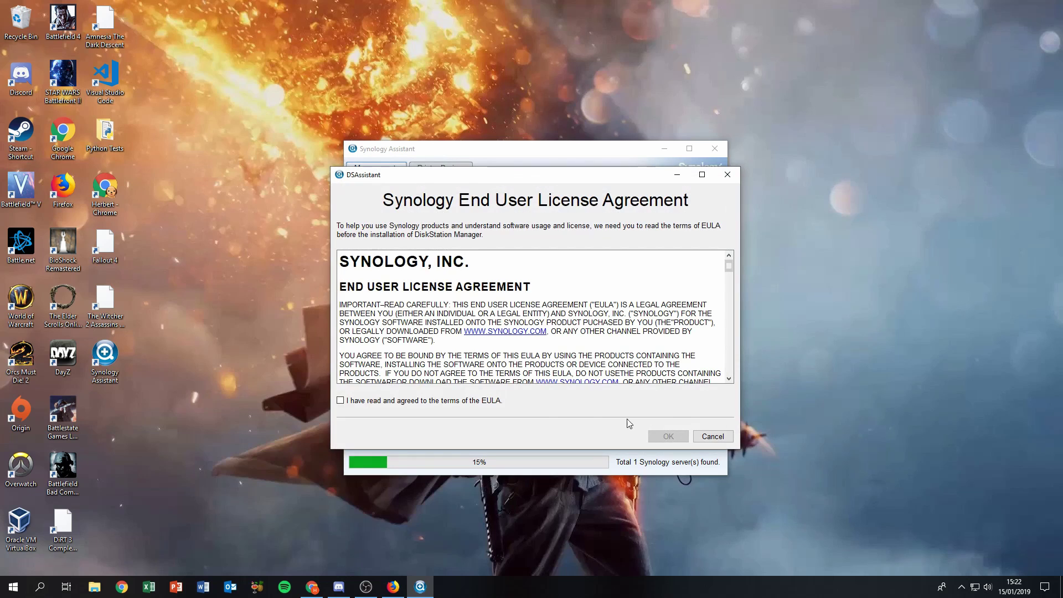
left_click(340, 400)
left_click_drag(490, 176, 710, 173)
left_click(884, 443)
left_click_drag(533, 154, 511, 145)
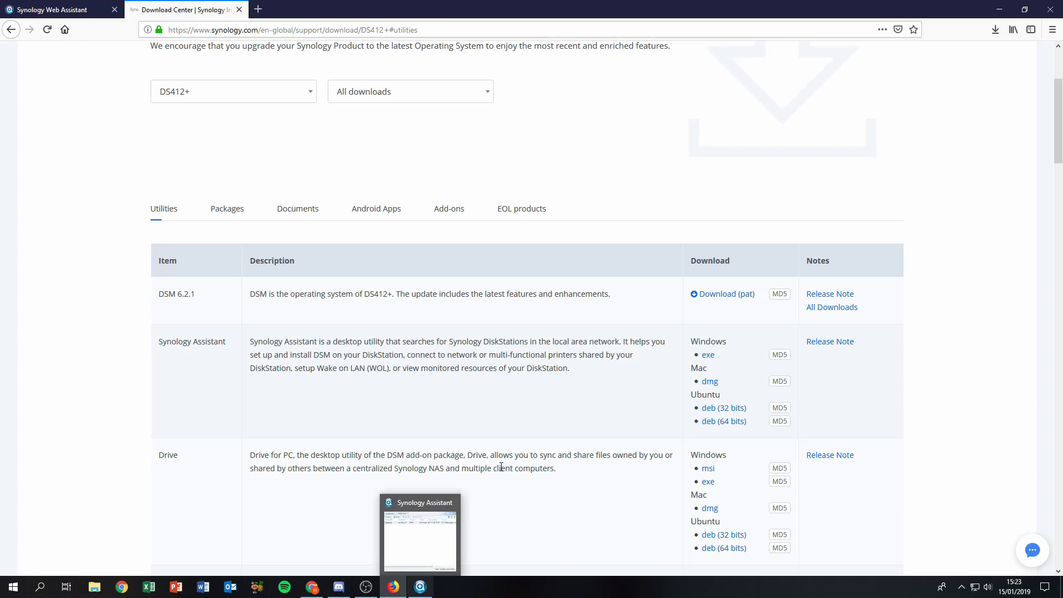
- Return to Synology Assistant and examine the DiskStation's status and available actions in the server list
left_click(434, 533)
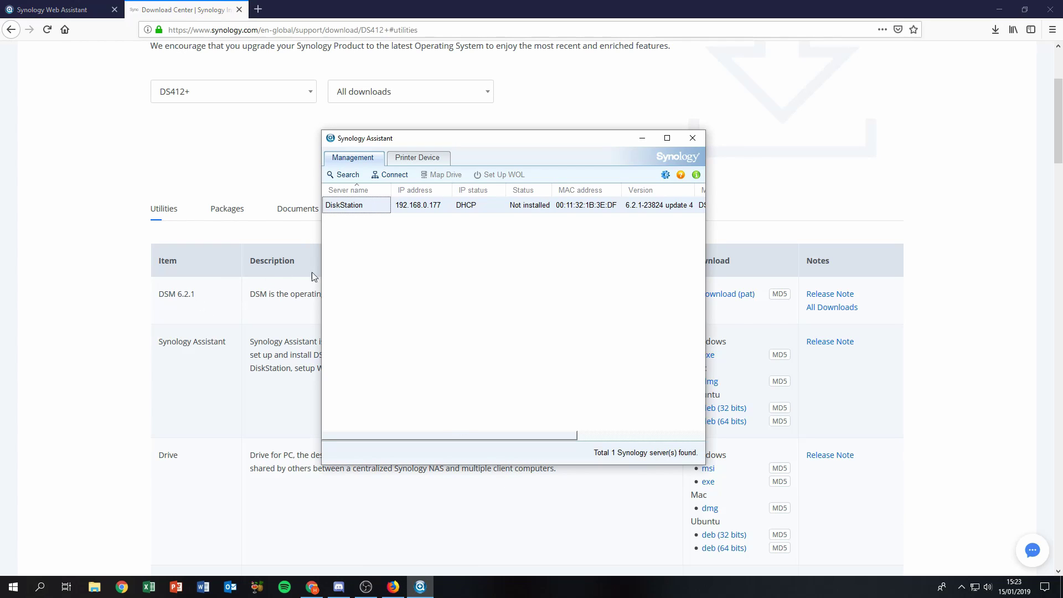
left_click(535, 208)
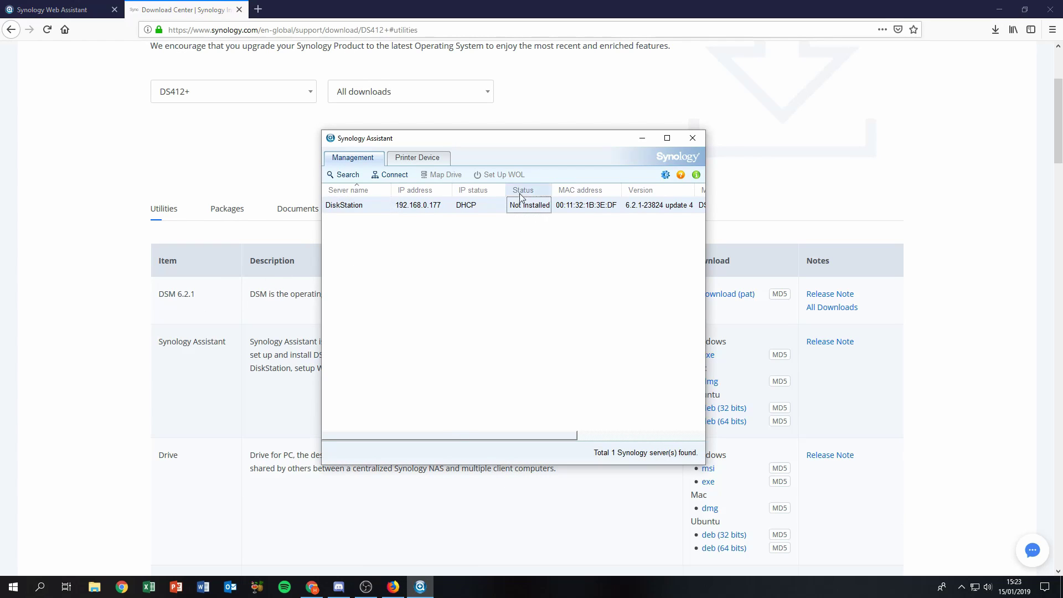
left_click(365, 206)
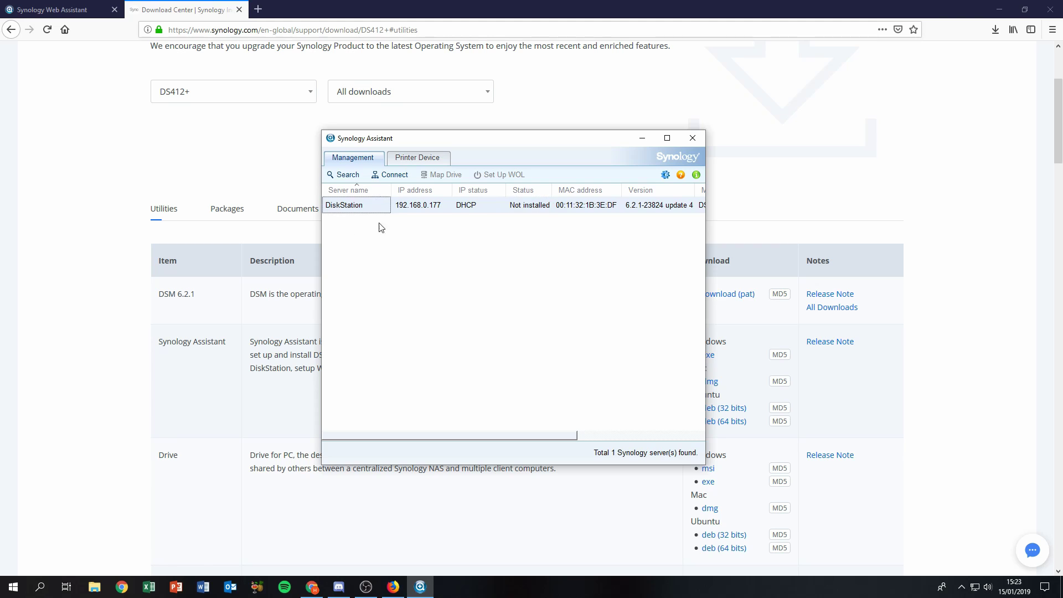
right_click(362, 211)
- Download the DSM 6.2.1 pat for the DS412+ from the Download Center, saving DSM_DS412+_23824.pat, and check its progress
left_click(711, 302)
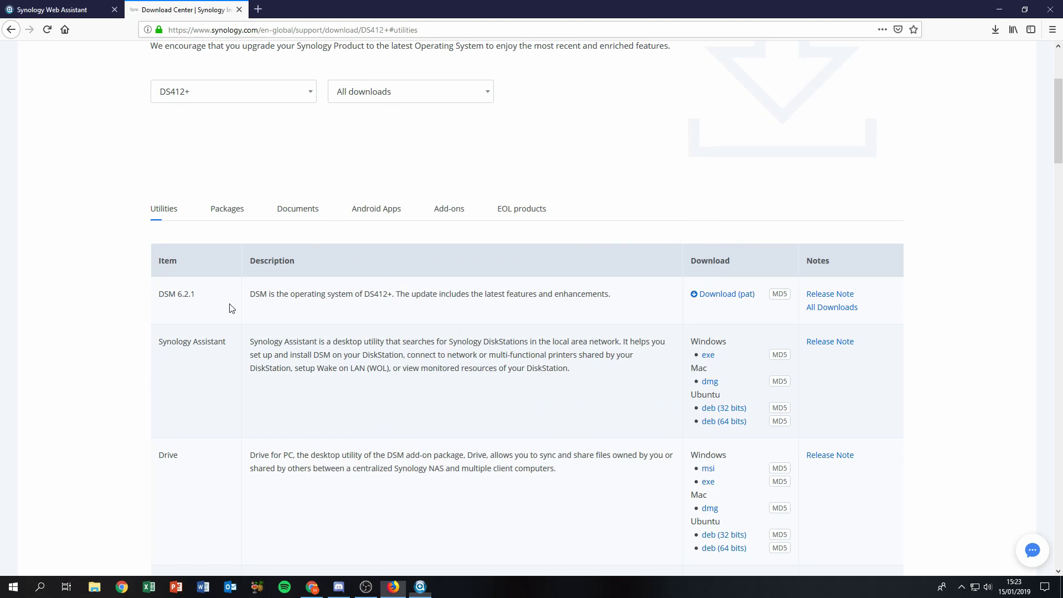
left_click(715, 294)
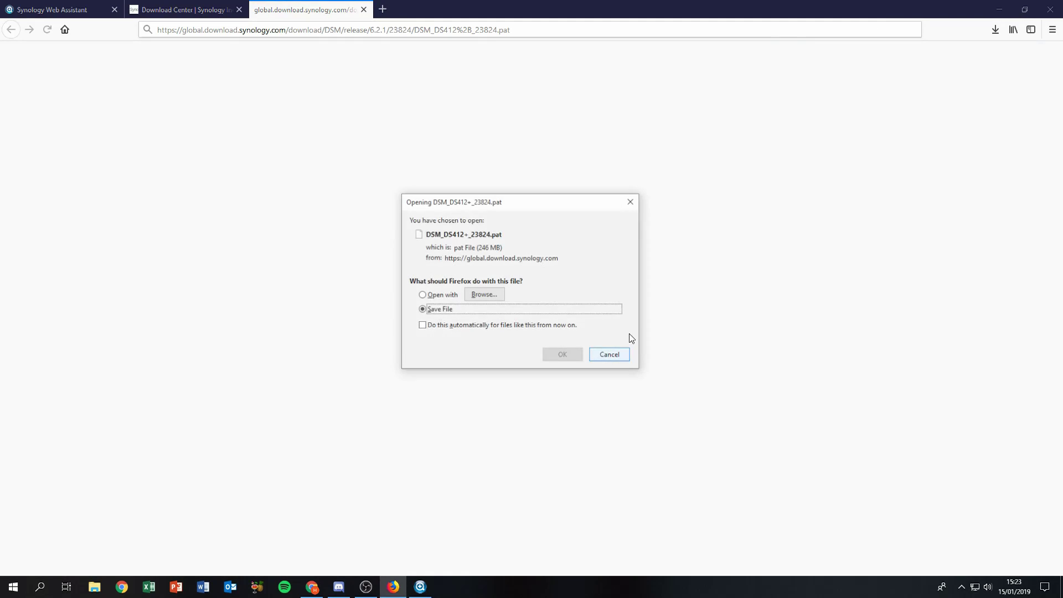
left_click(563, 357)
left_click(996, 29)
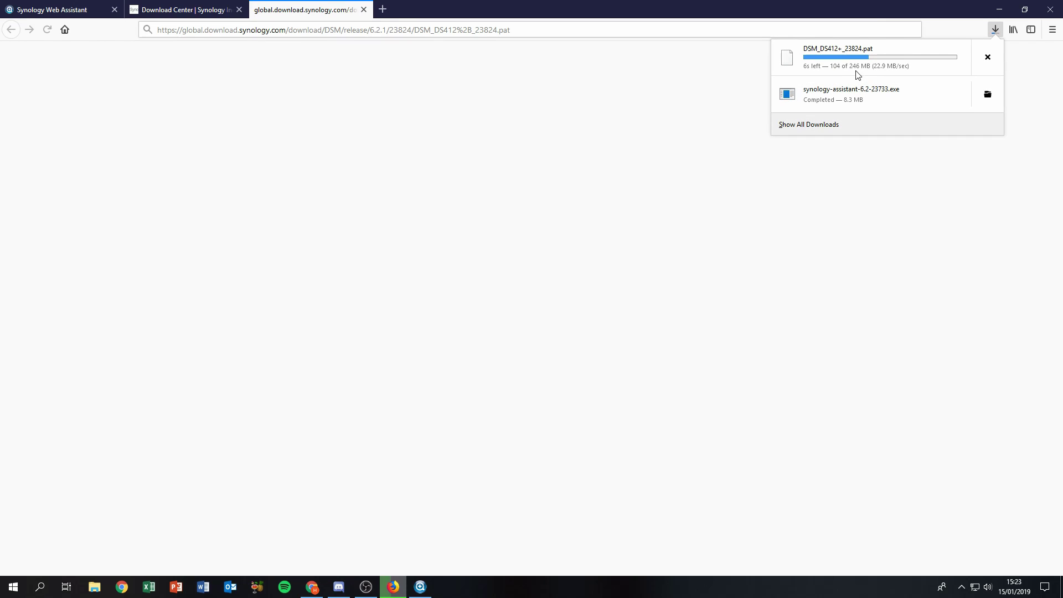
- Switch to Synology Assistant, start the DiskStation's setup and accept the End User License Agreement
left_click(414, 587)
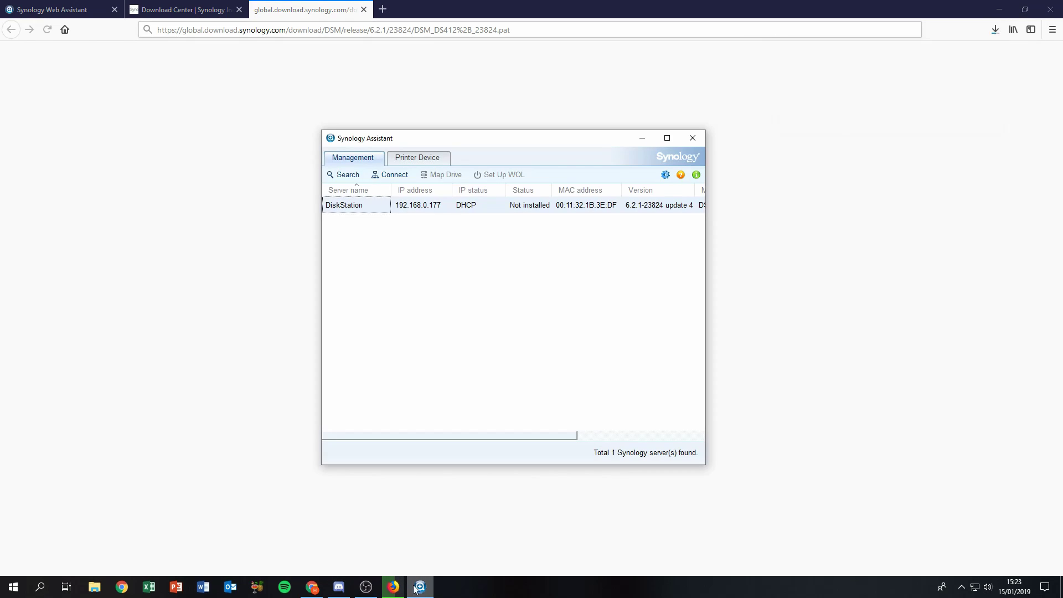
left_click(437, 206)
right_click(437, 206)
left_click(464, 209)
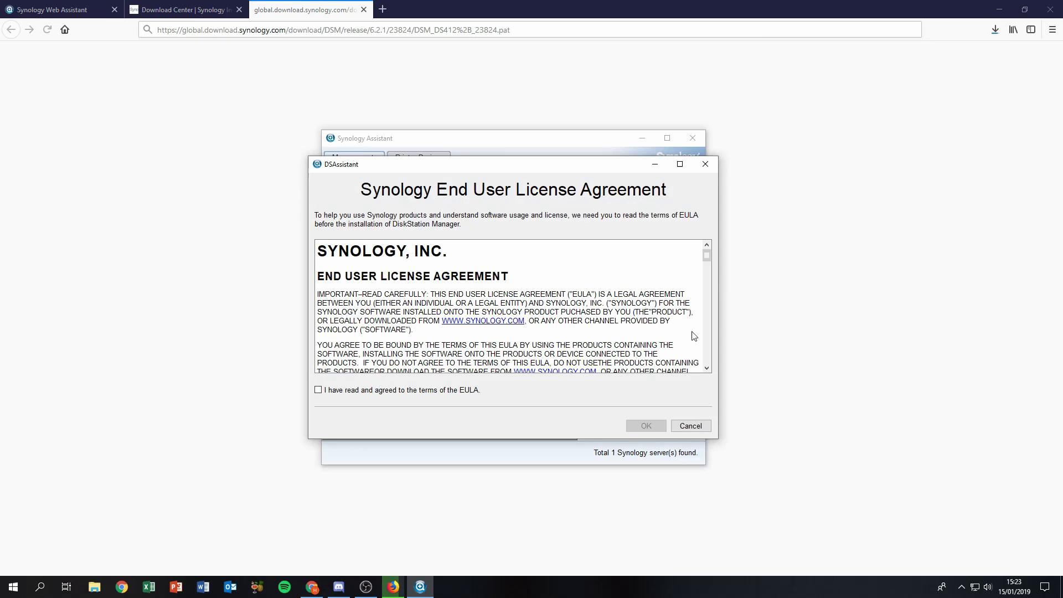
left_click(460, 390)
left_click(636, 427)
- Browse to DSM_DS412+_23824.pat in Downloads as the installation file, and cancel the file selection and the Setup Wizard
left_click(649, 269)
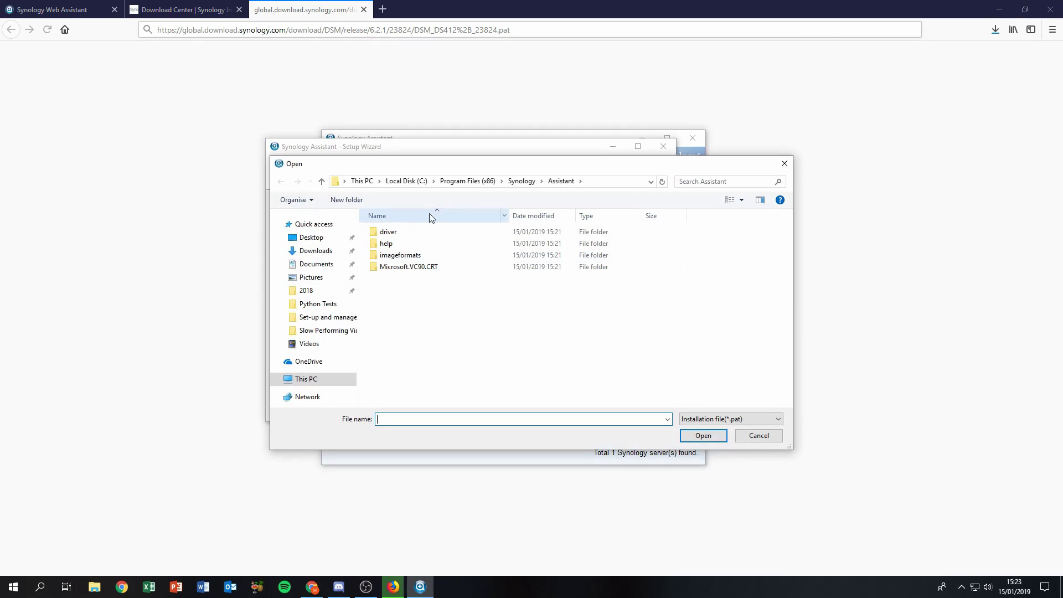
left_click(322, 256)
left_click(655, 265)
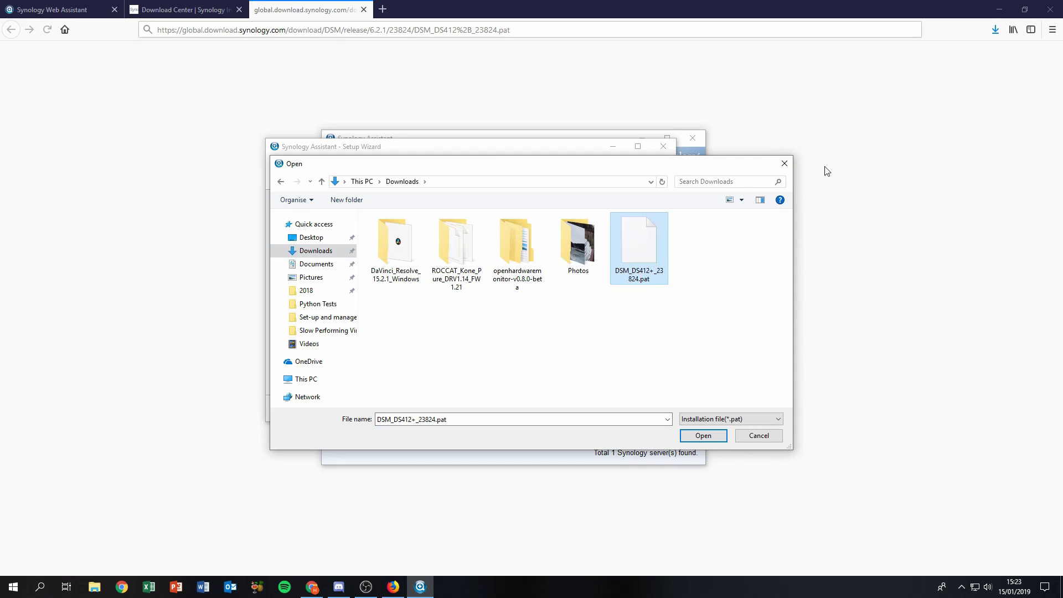
left_click(789, 164)
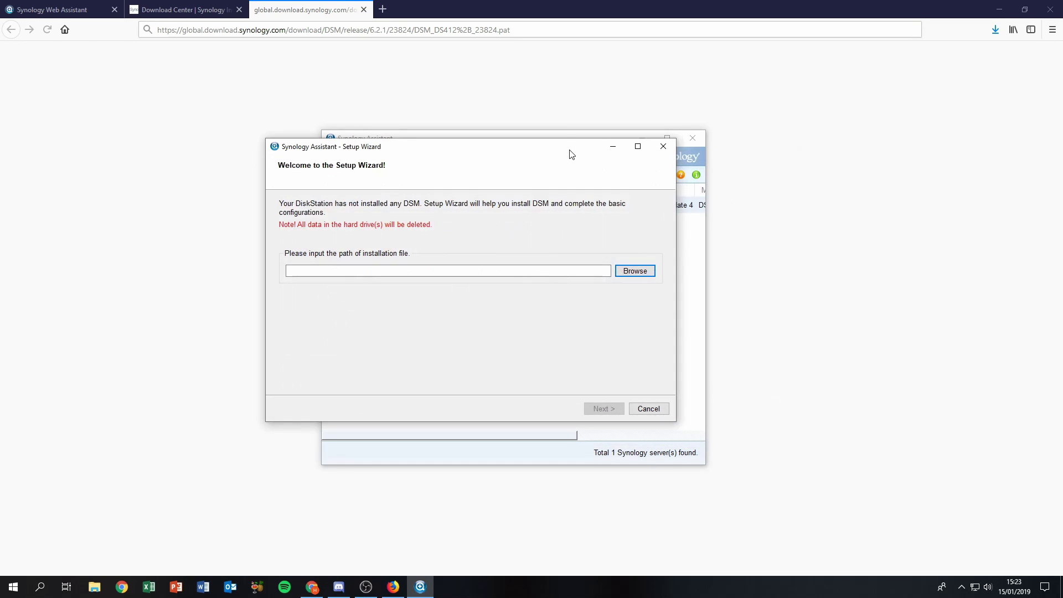
left_click(663, 147)
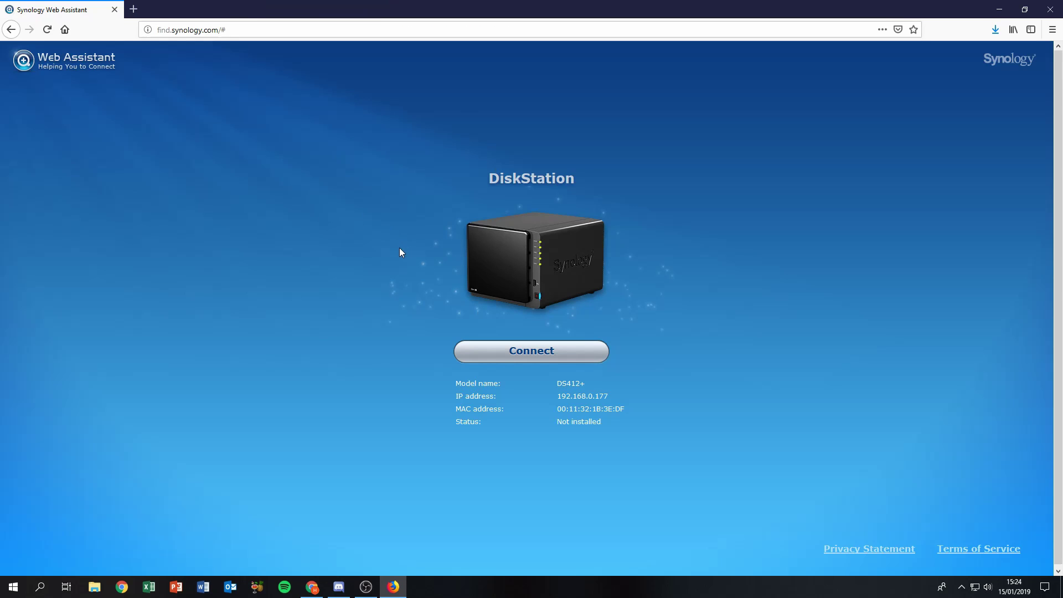
left_click(995, 30)
left_click(996, 29)
left_click(365, 586)
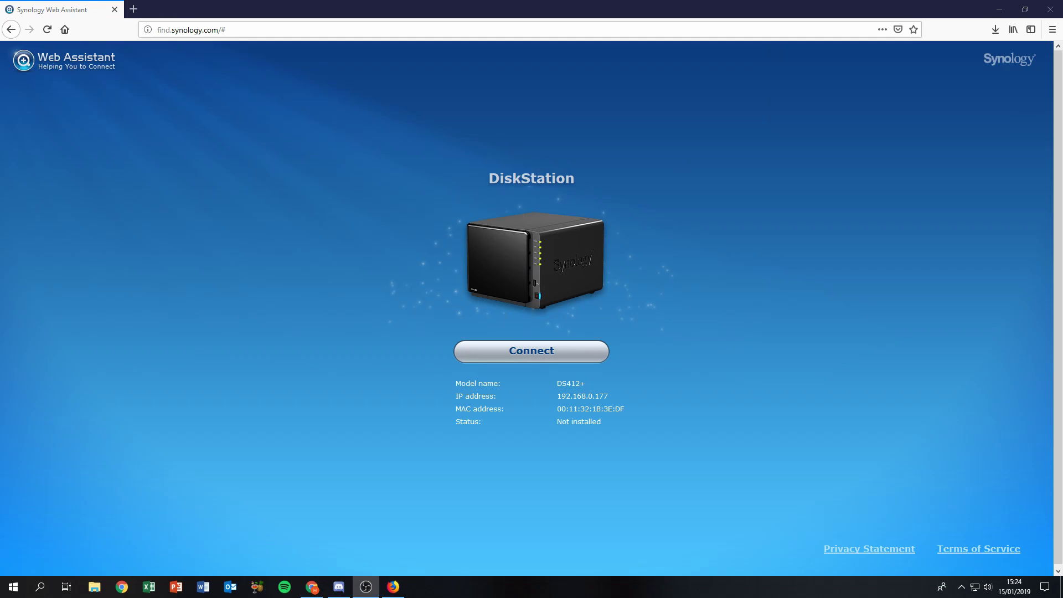
left_click(643, 321)
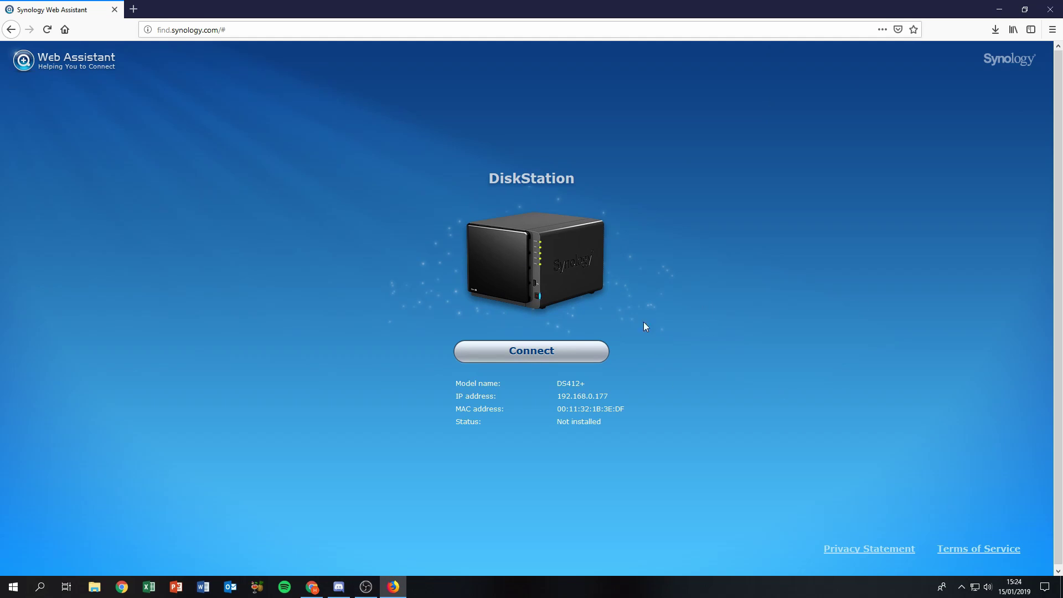
- Connect to the DiskStation in Web Assistant and accept the End User License Agreement
left_click(529, 354)
left_click(335, 459)
left_click(670, 480)
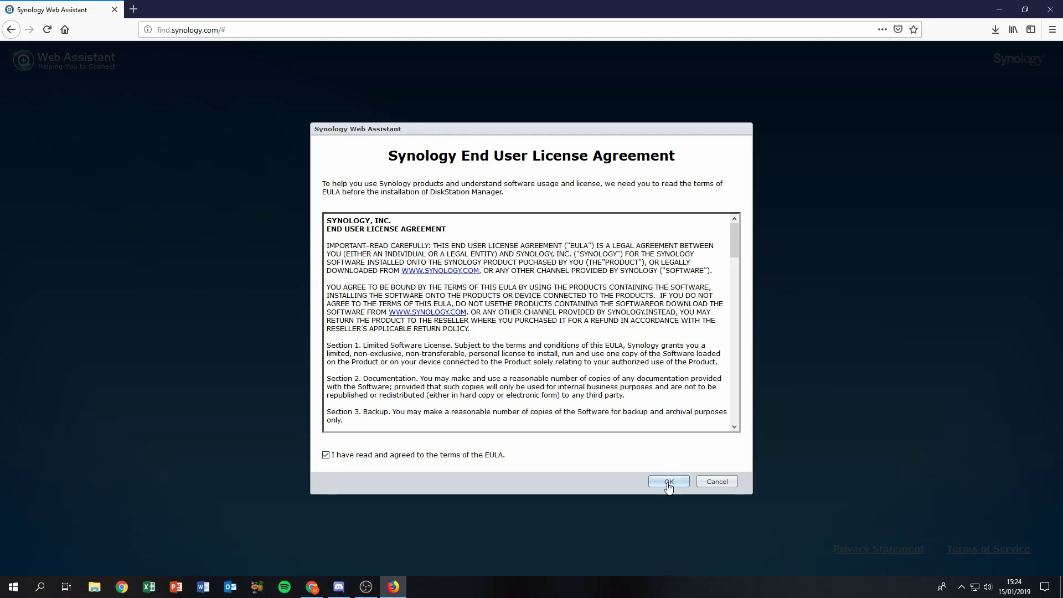